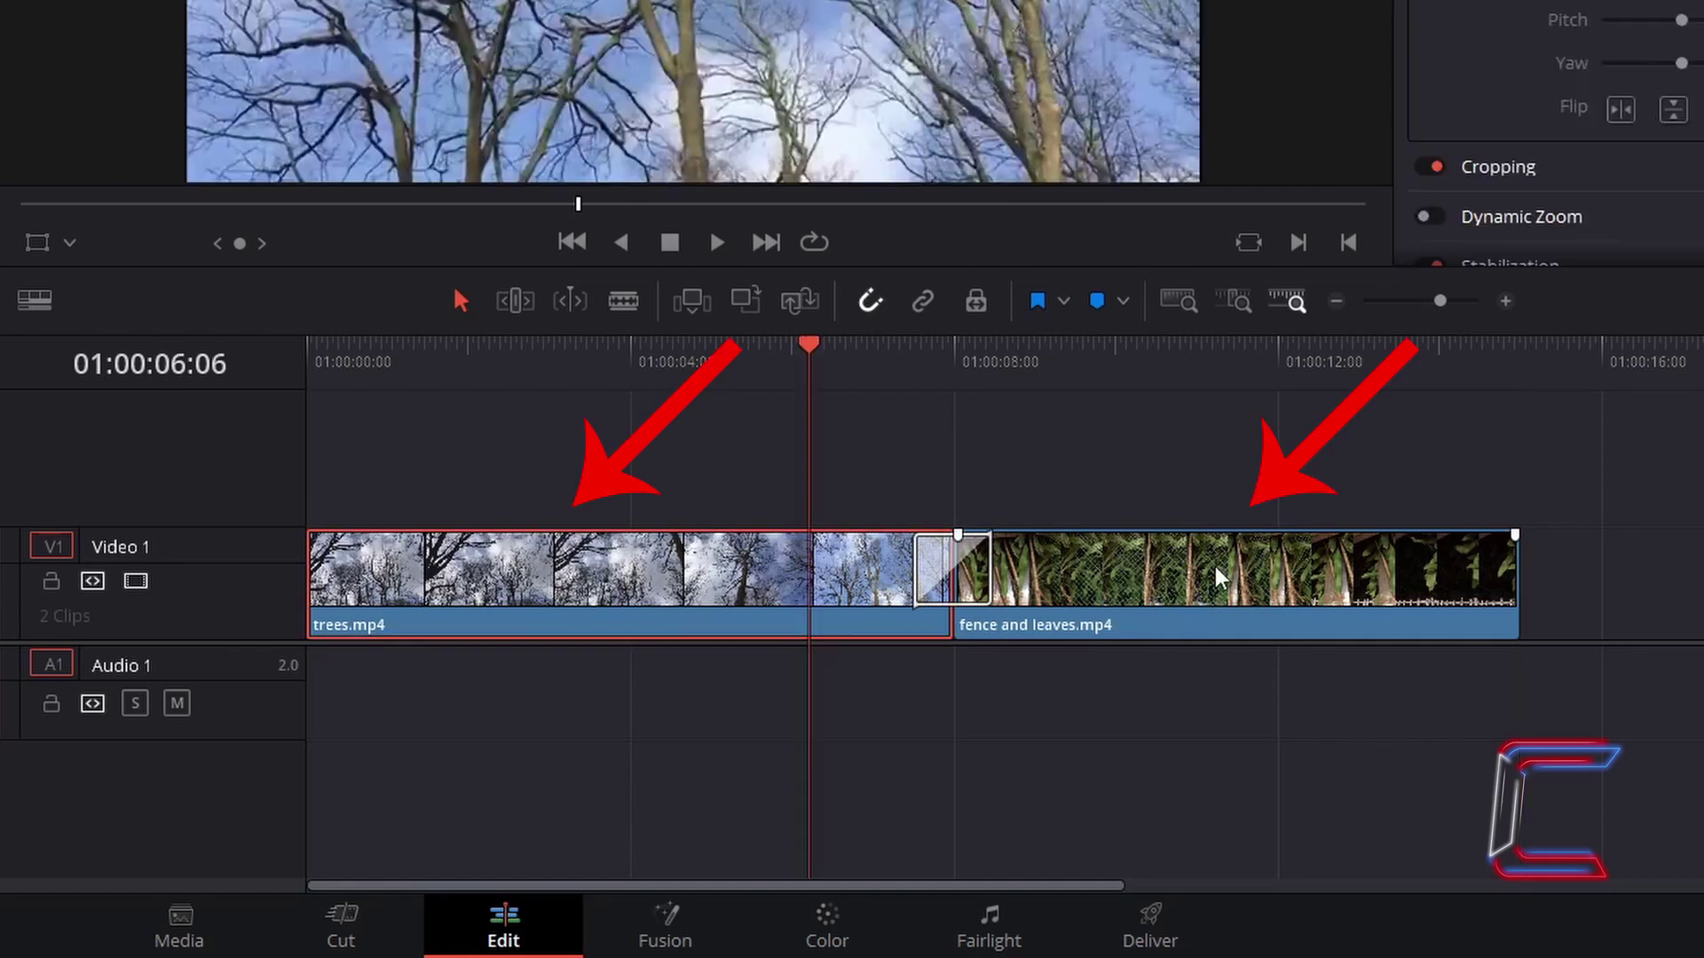
# - Play the timeline through the transition between the trees.mp4 and fence and leaves.mp4 clips
pyautogui.click(1216, 566)
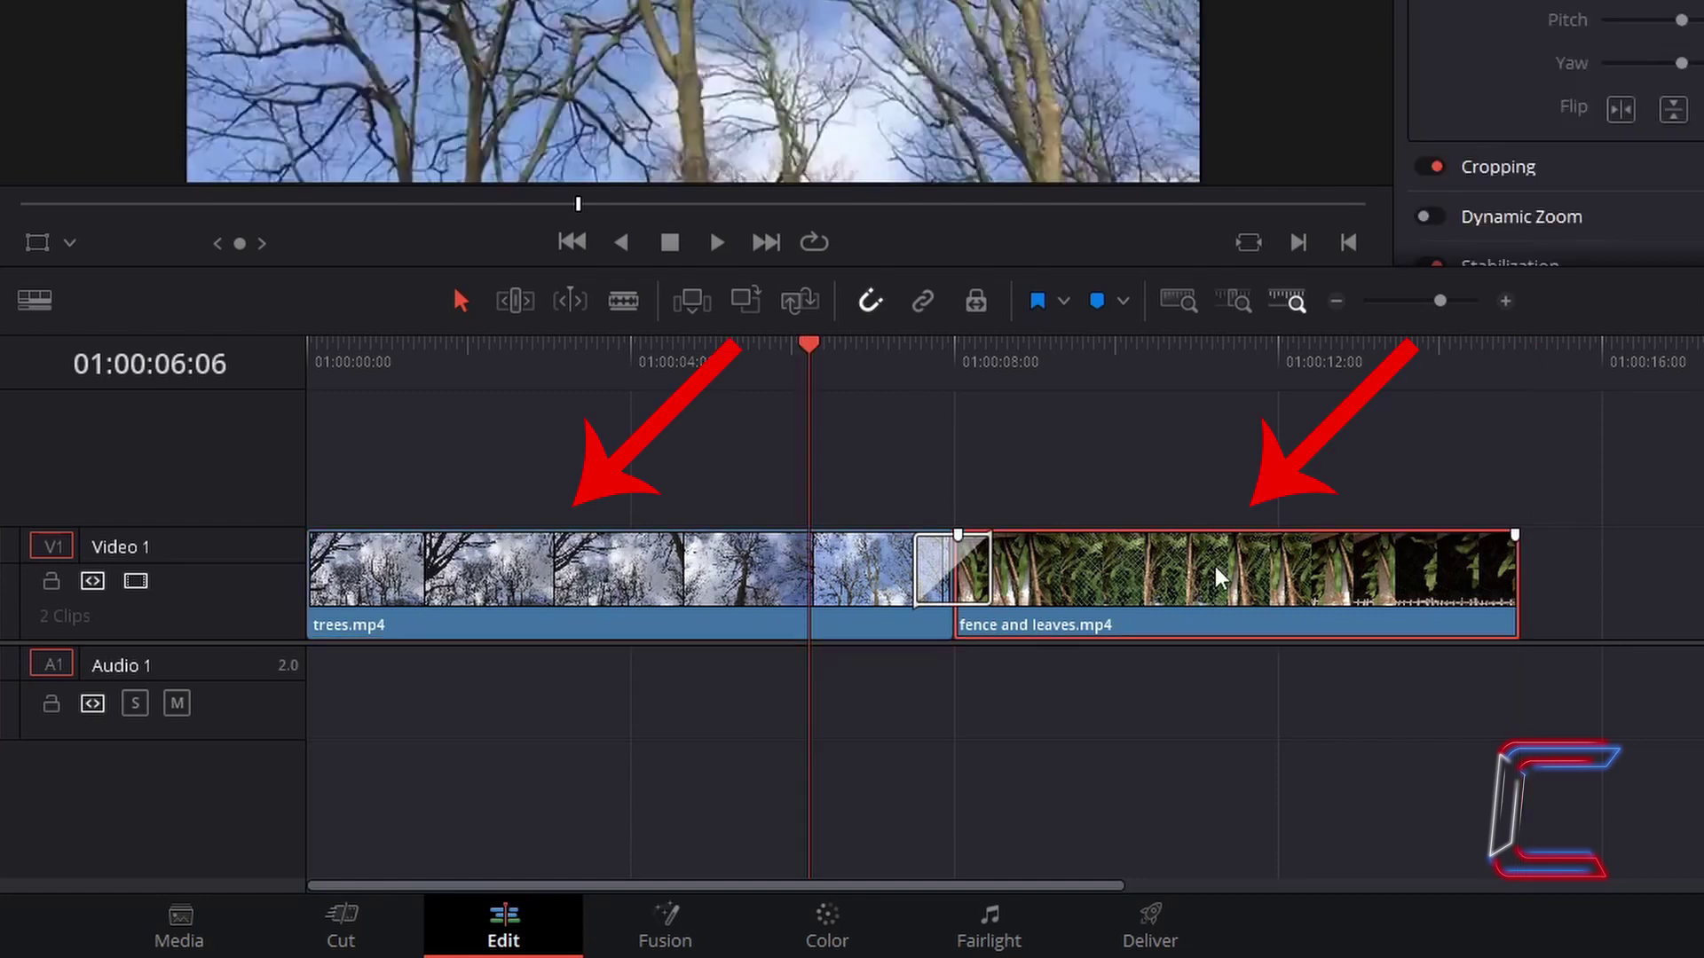
pyautogui.click(1126, 417)
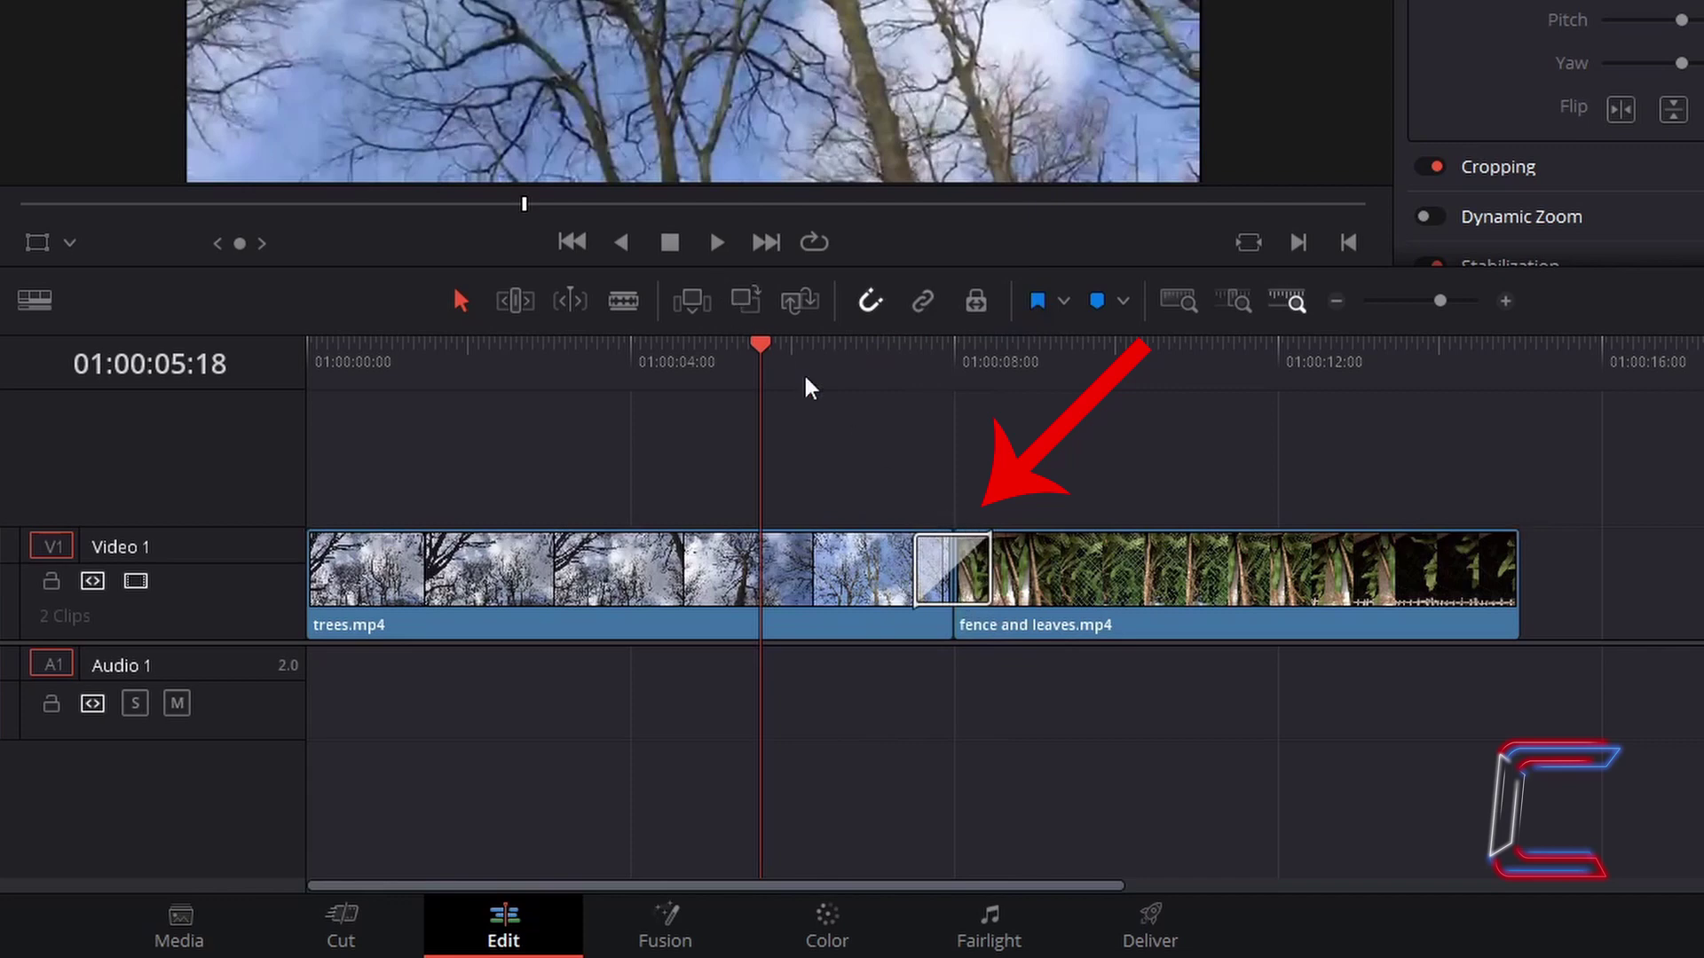
pyautogui.moveTo(769, 371); pyautogui.dragTo(919, 403)
pyautogui.click(717, 242)
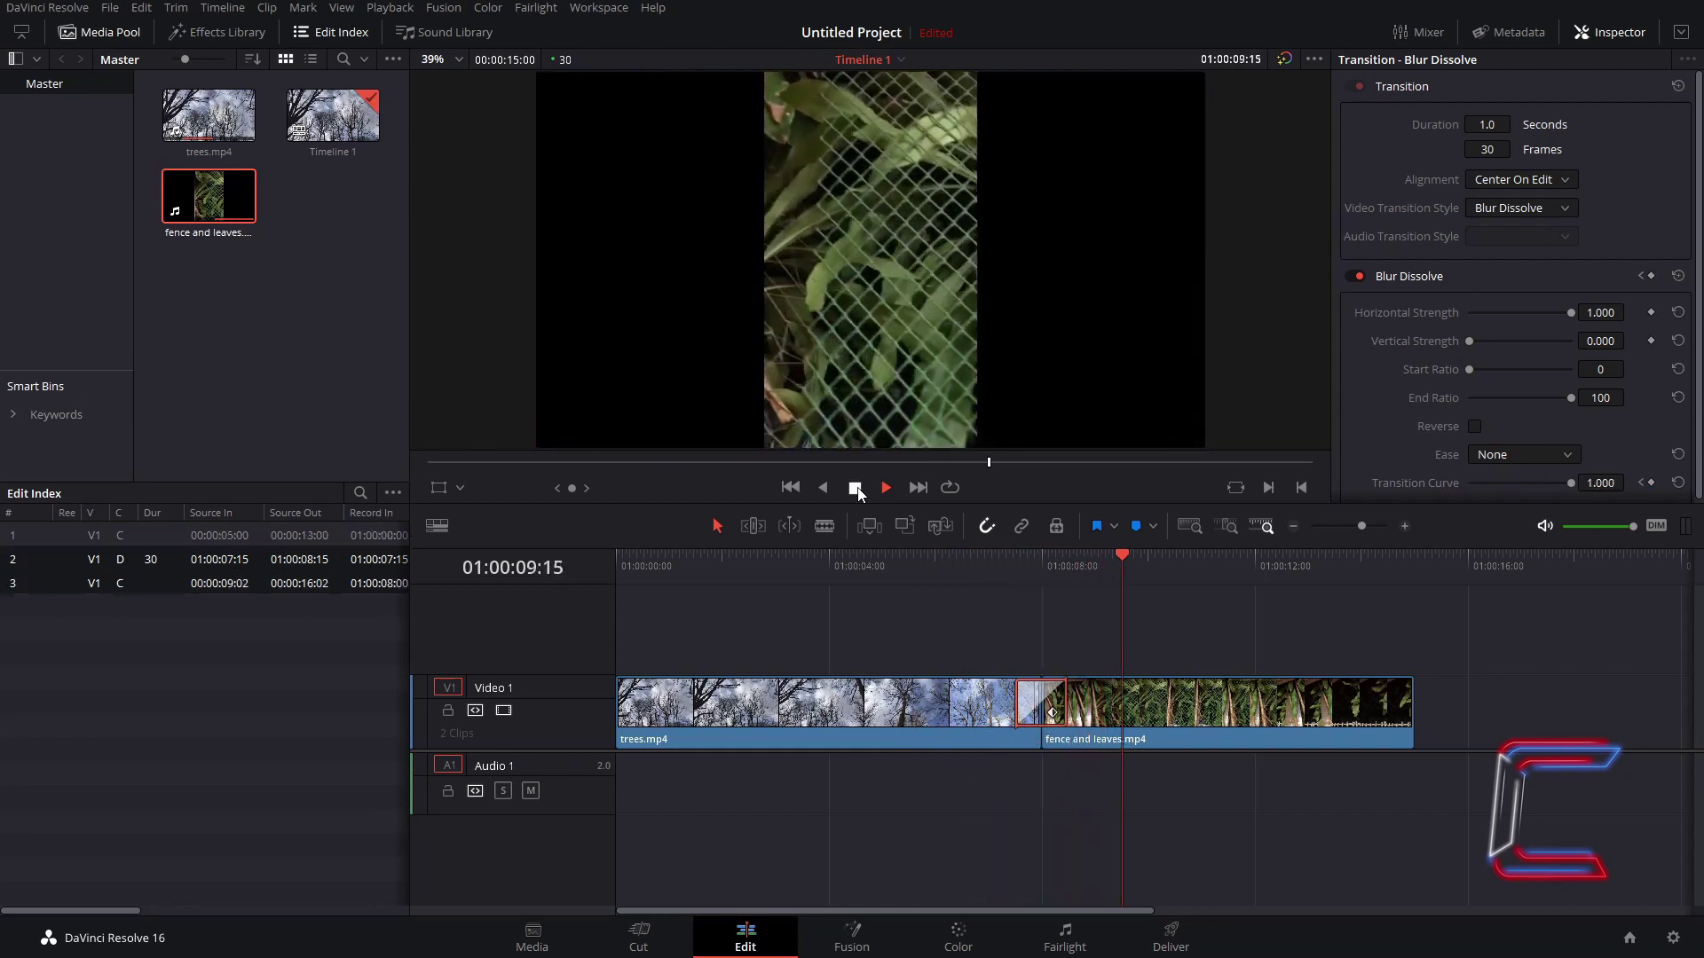
pyautogui.click(854, 487)
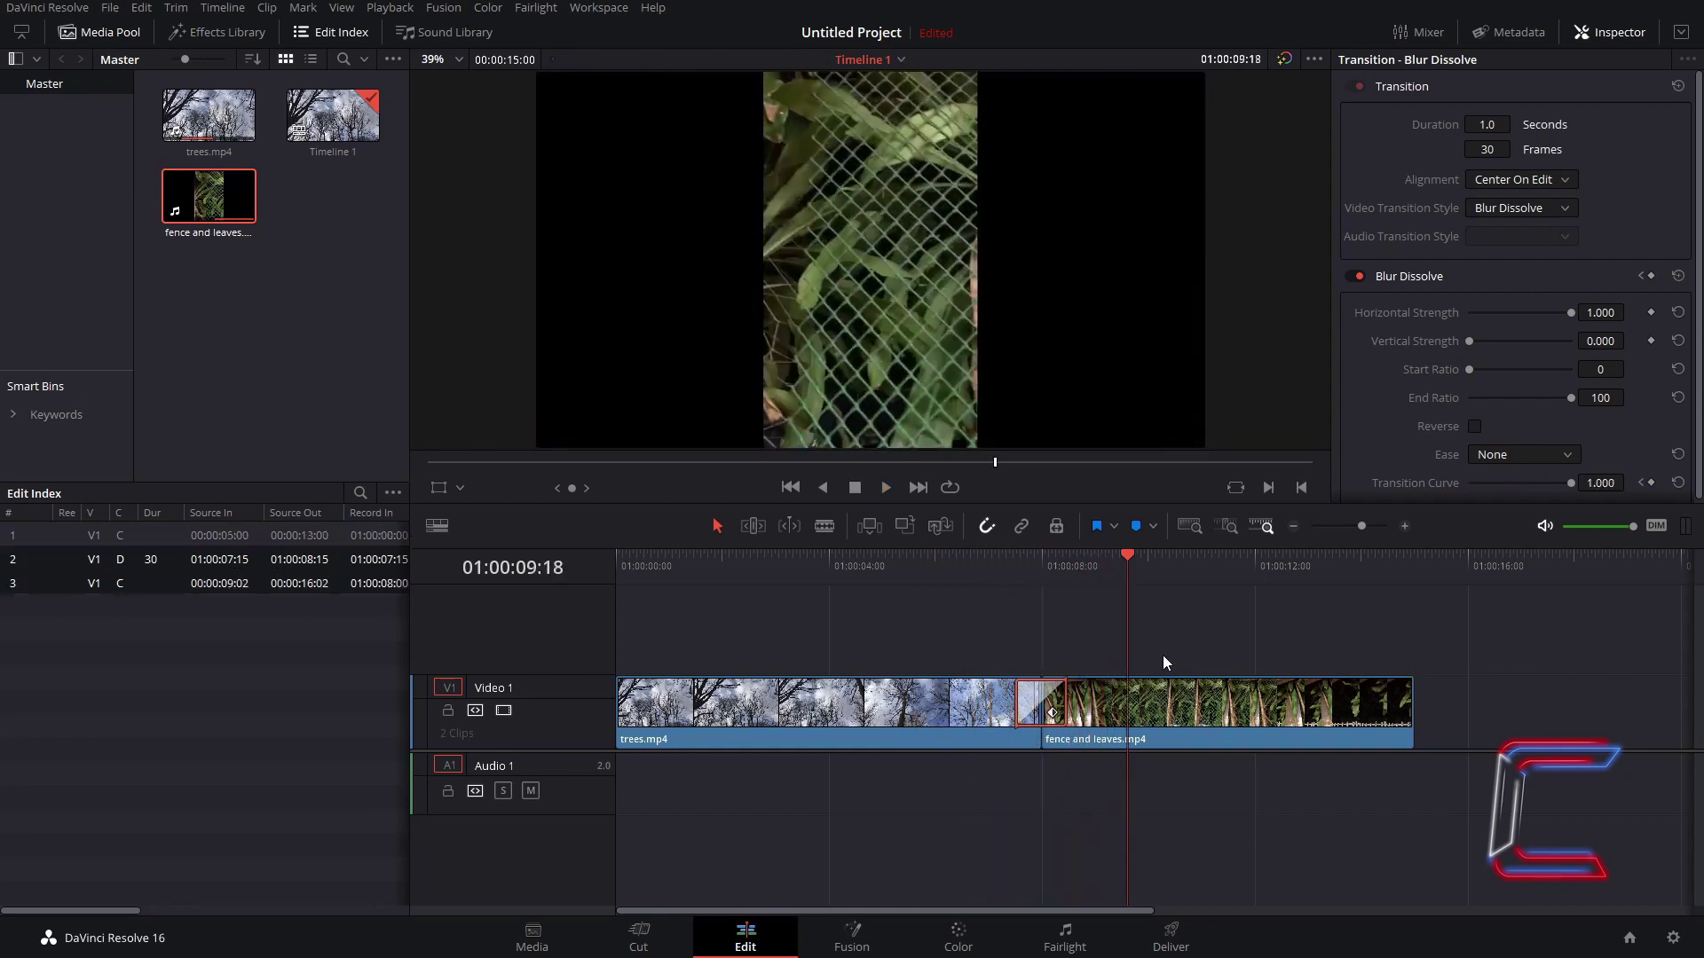
# - Try to split the Blur Dissolve transition with the blade around 01:00:07:21
pyautogui.press('Up')
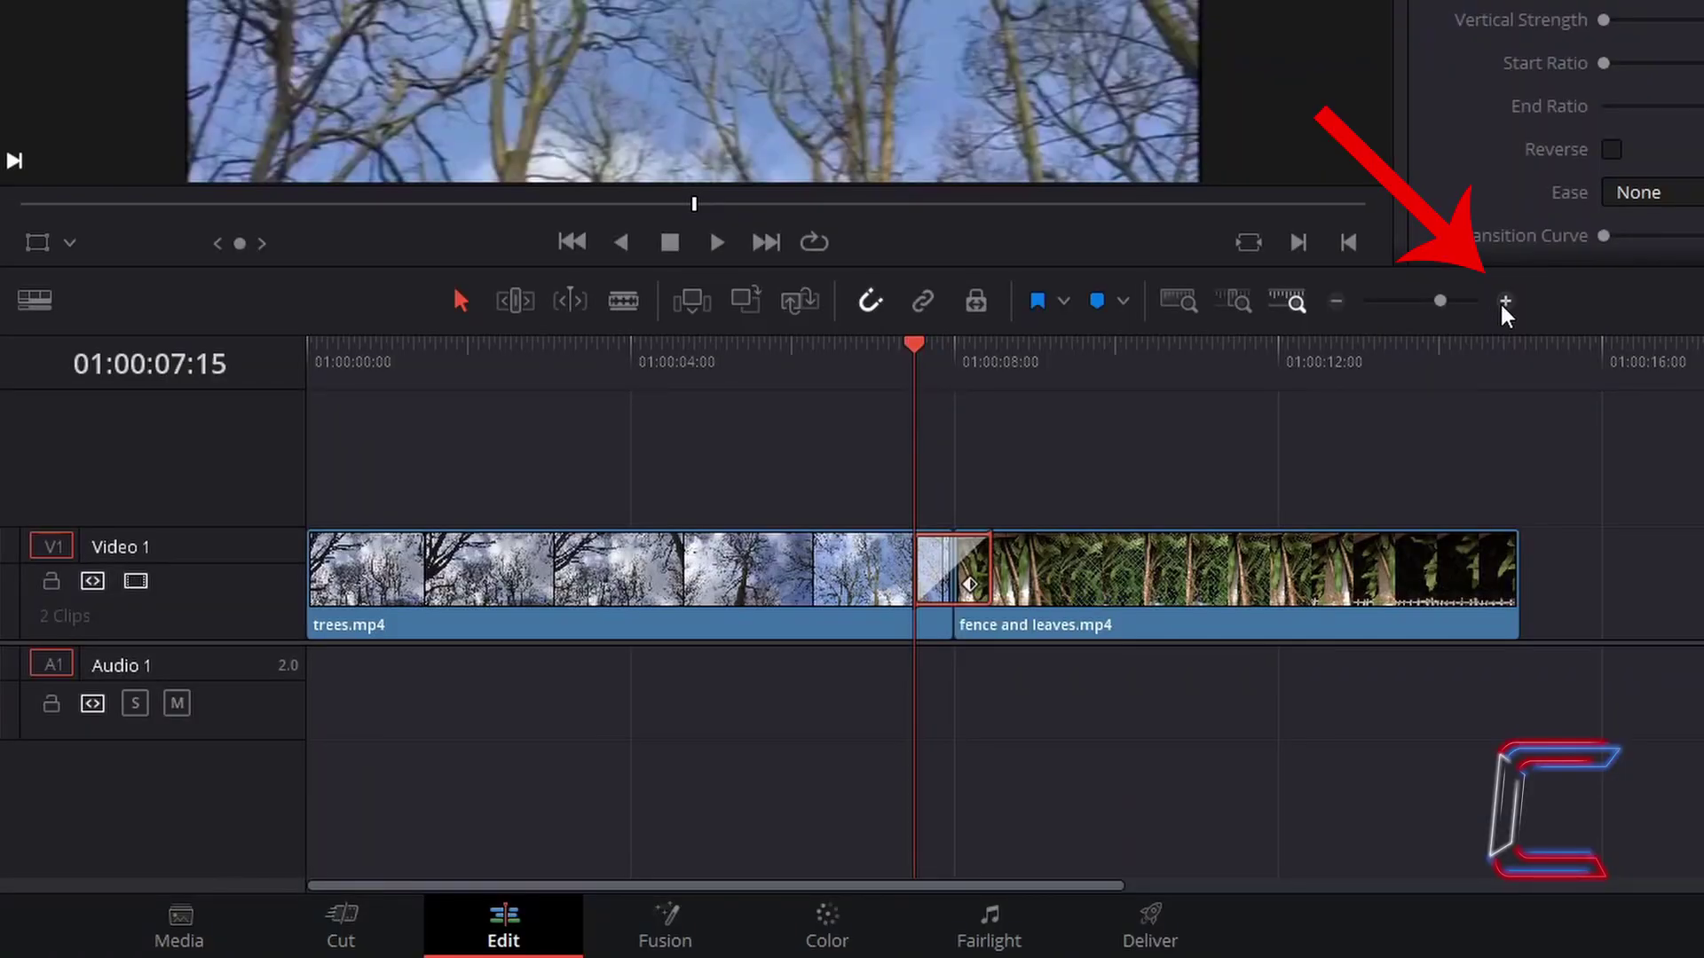
pyautogui.click(1503, 304)
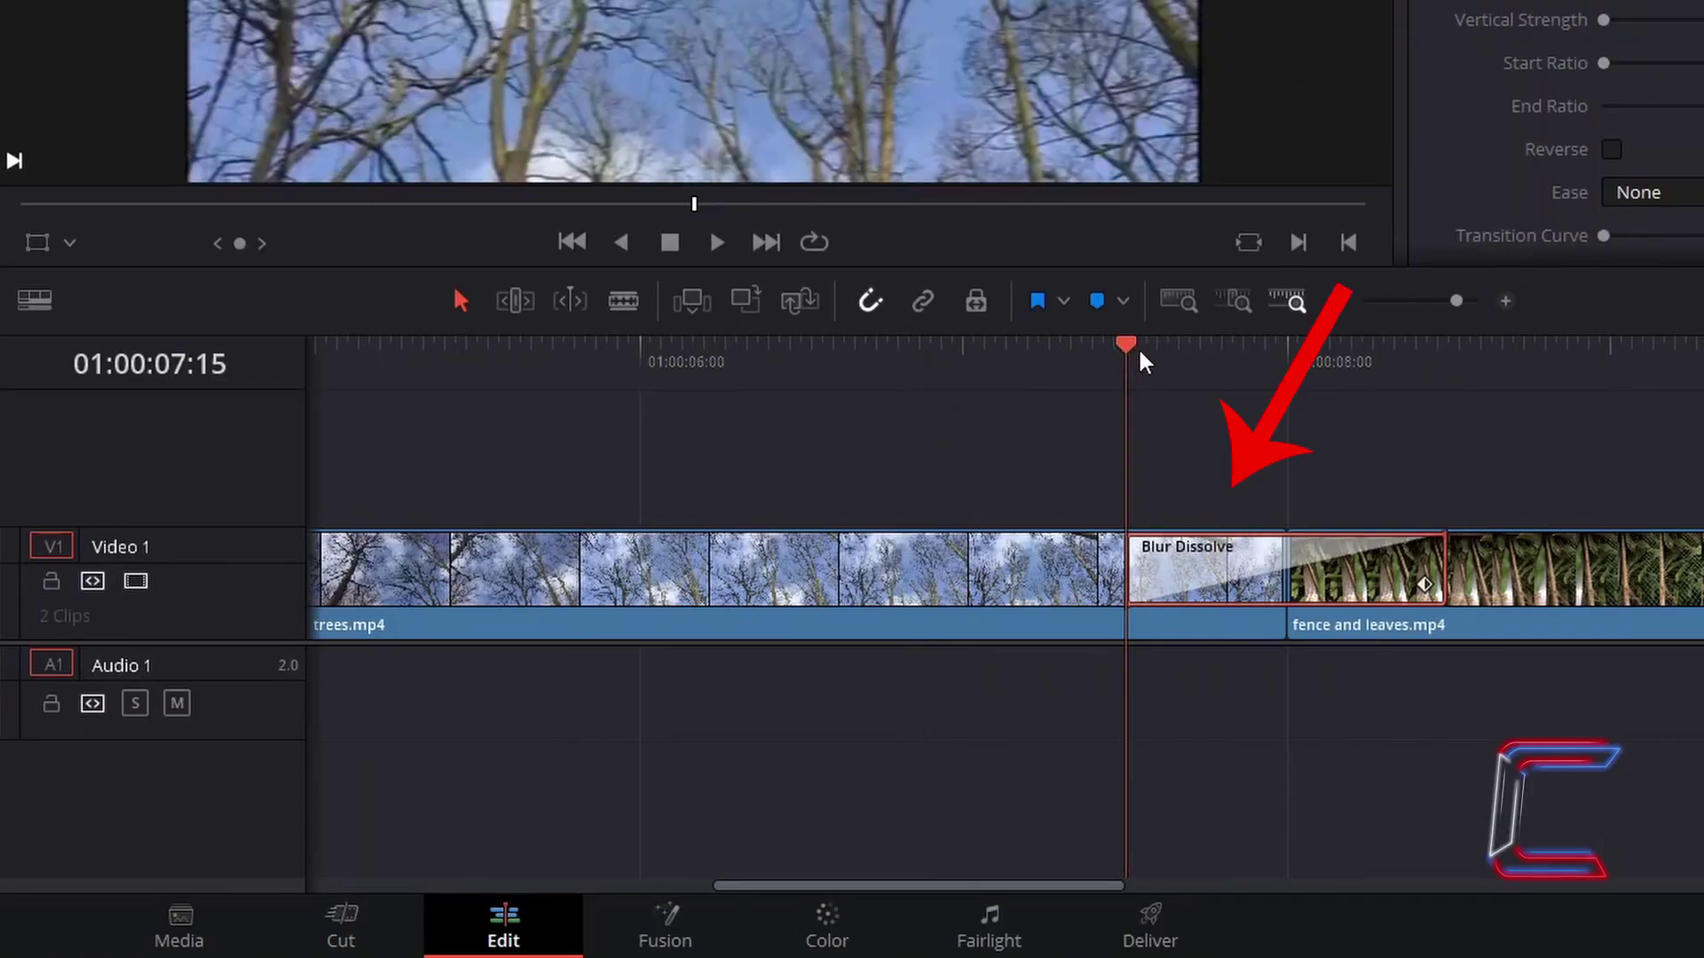
pyautogui.moveTo(1154, 348); pyautogui.dragTo(1190, 350)
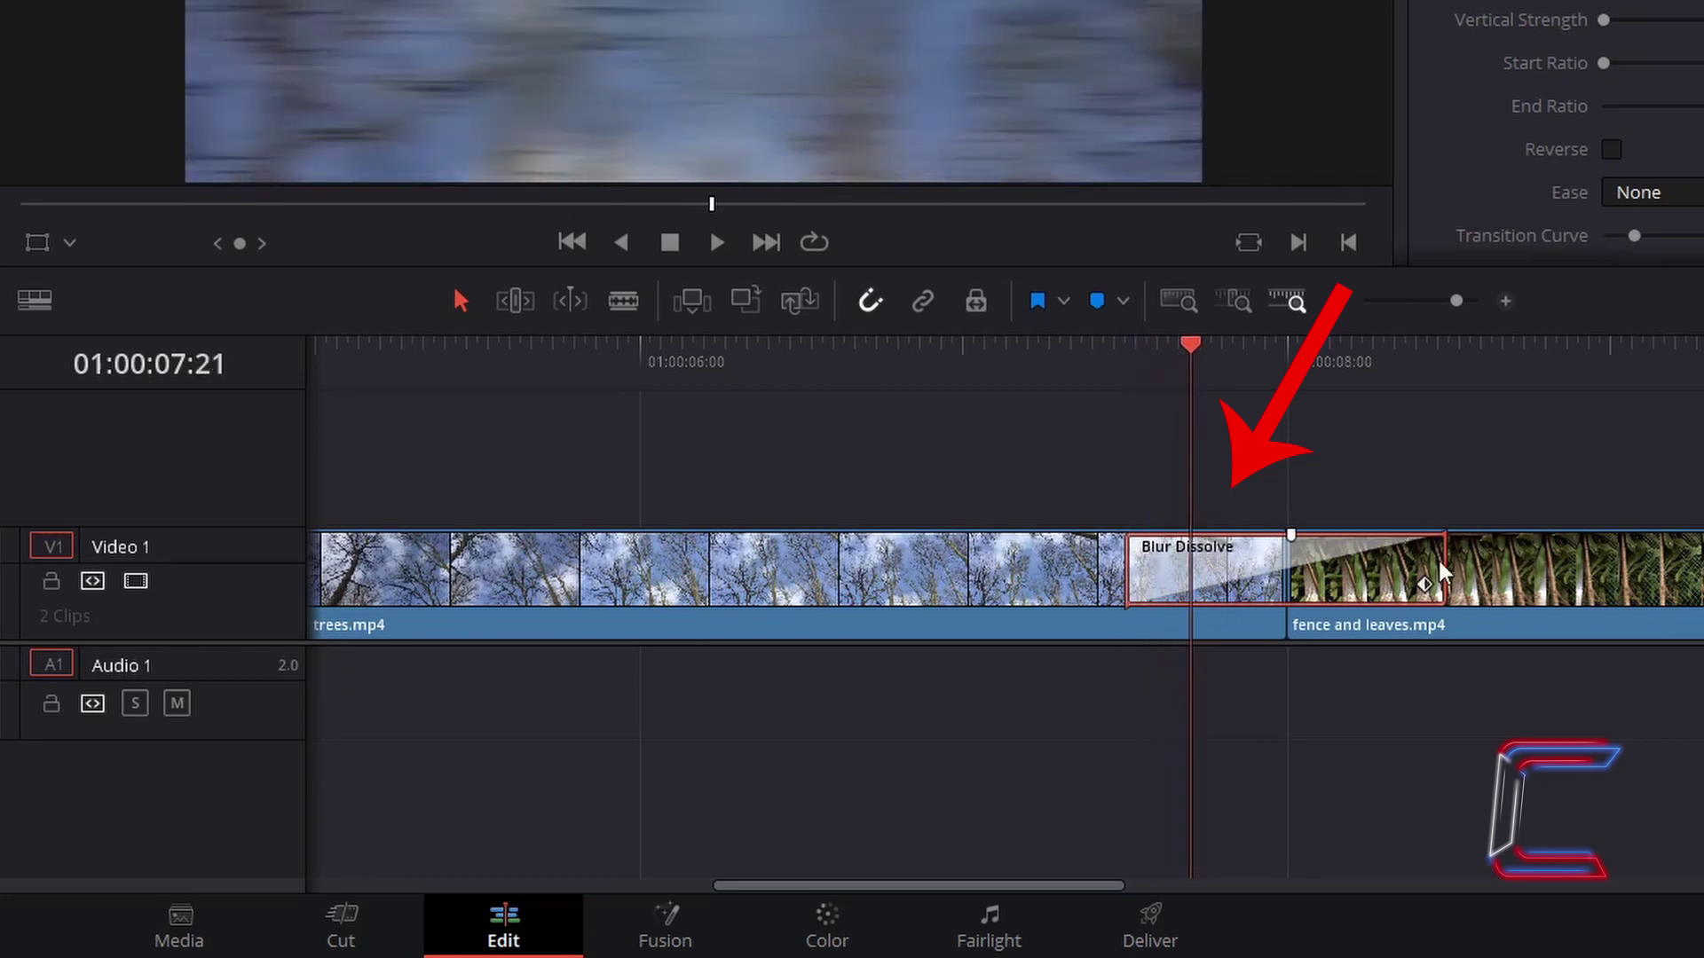
pyautogui.click(636, 301)
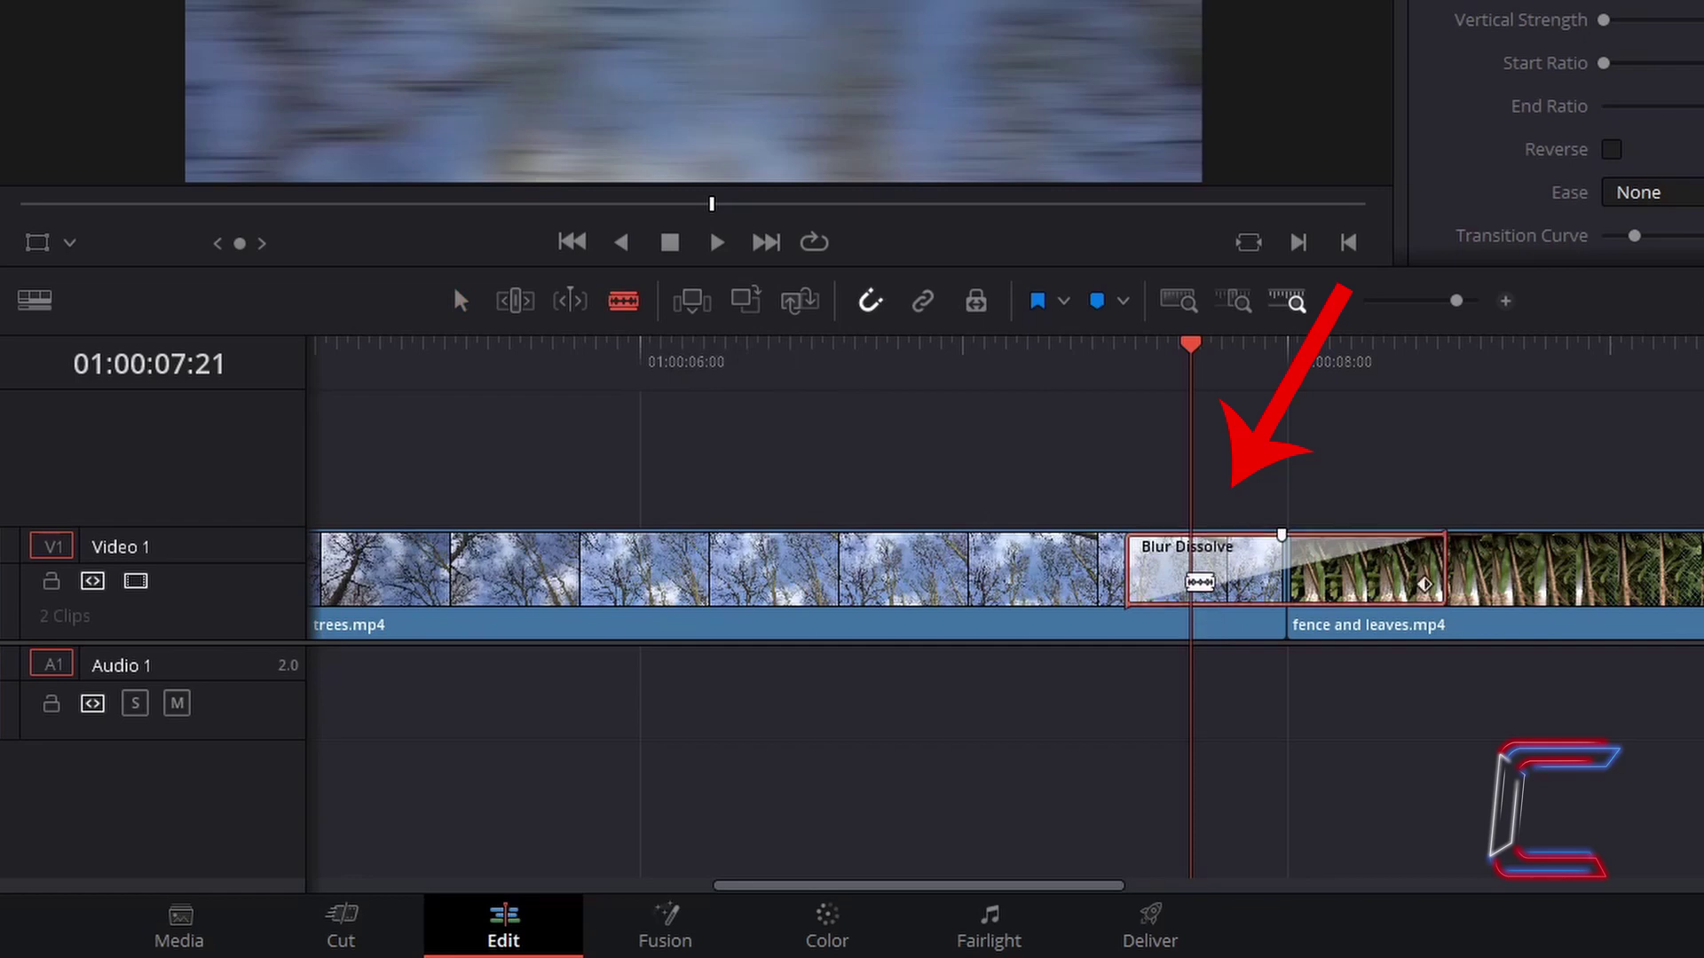
pyautogui.press('Left')
pyautogui.press('Left')
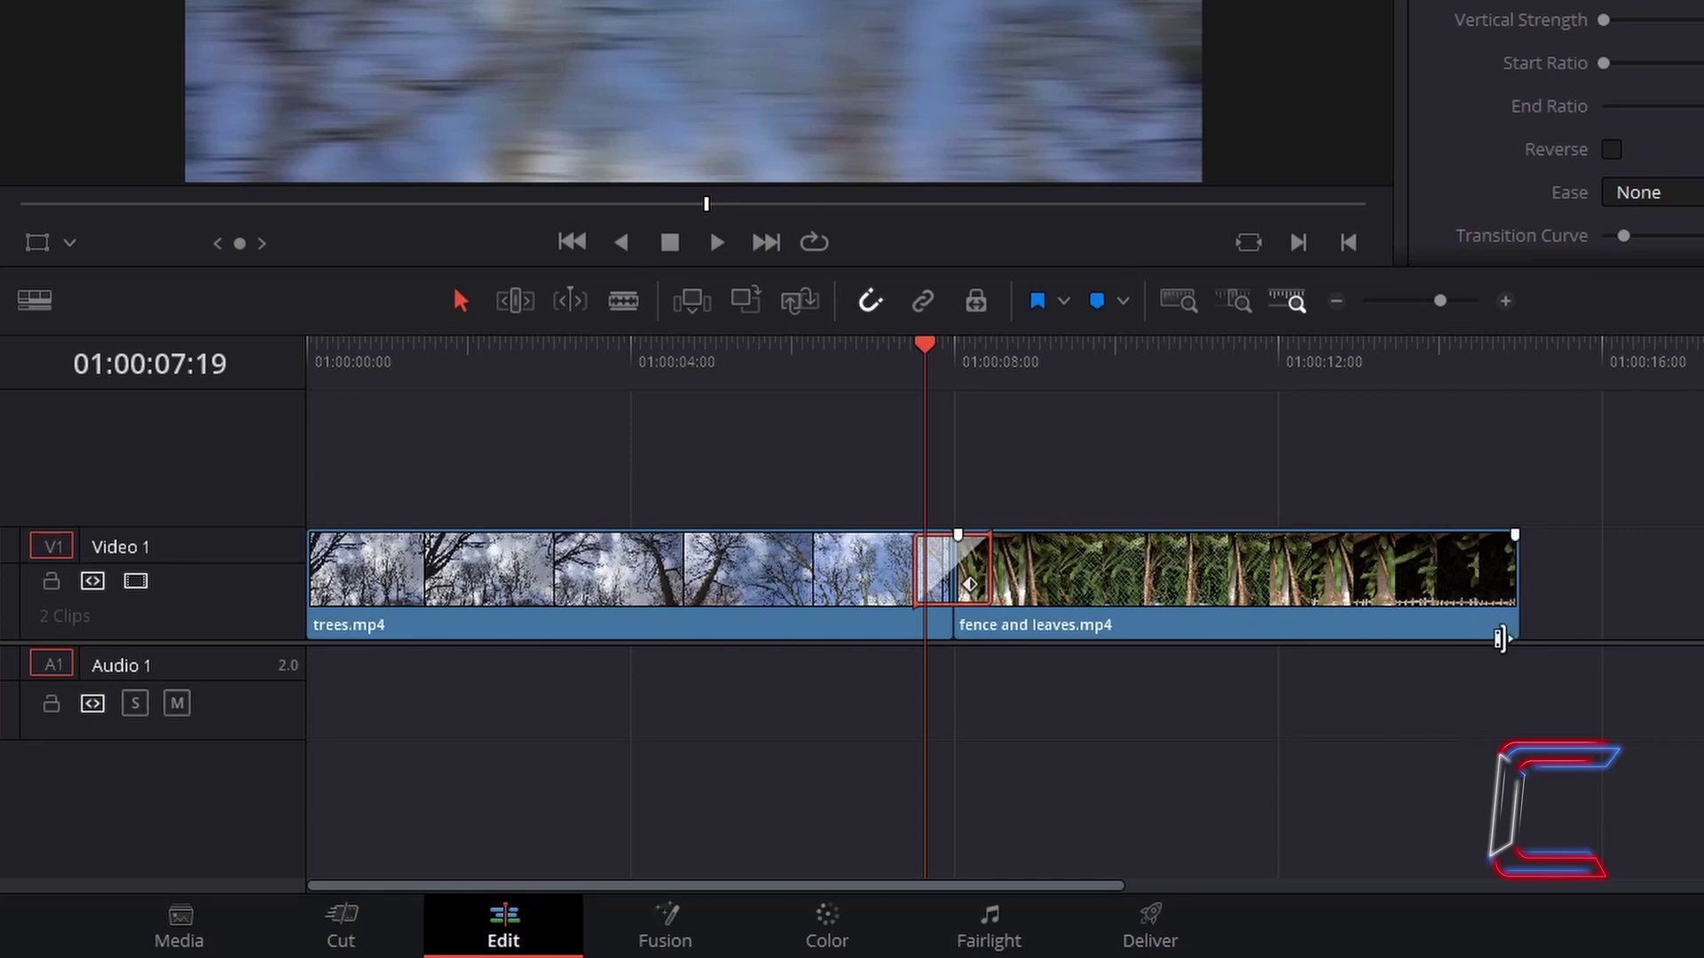
# - Select the trees.mp4 clip, the fence and leaves.mp4 clip and the transition between them together
pyautogui.press('End')
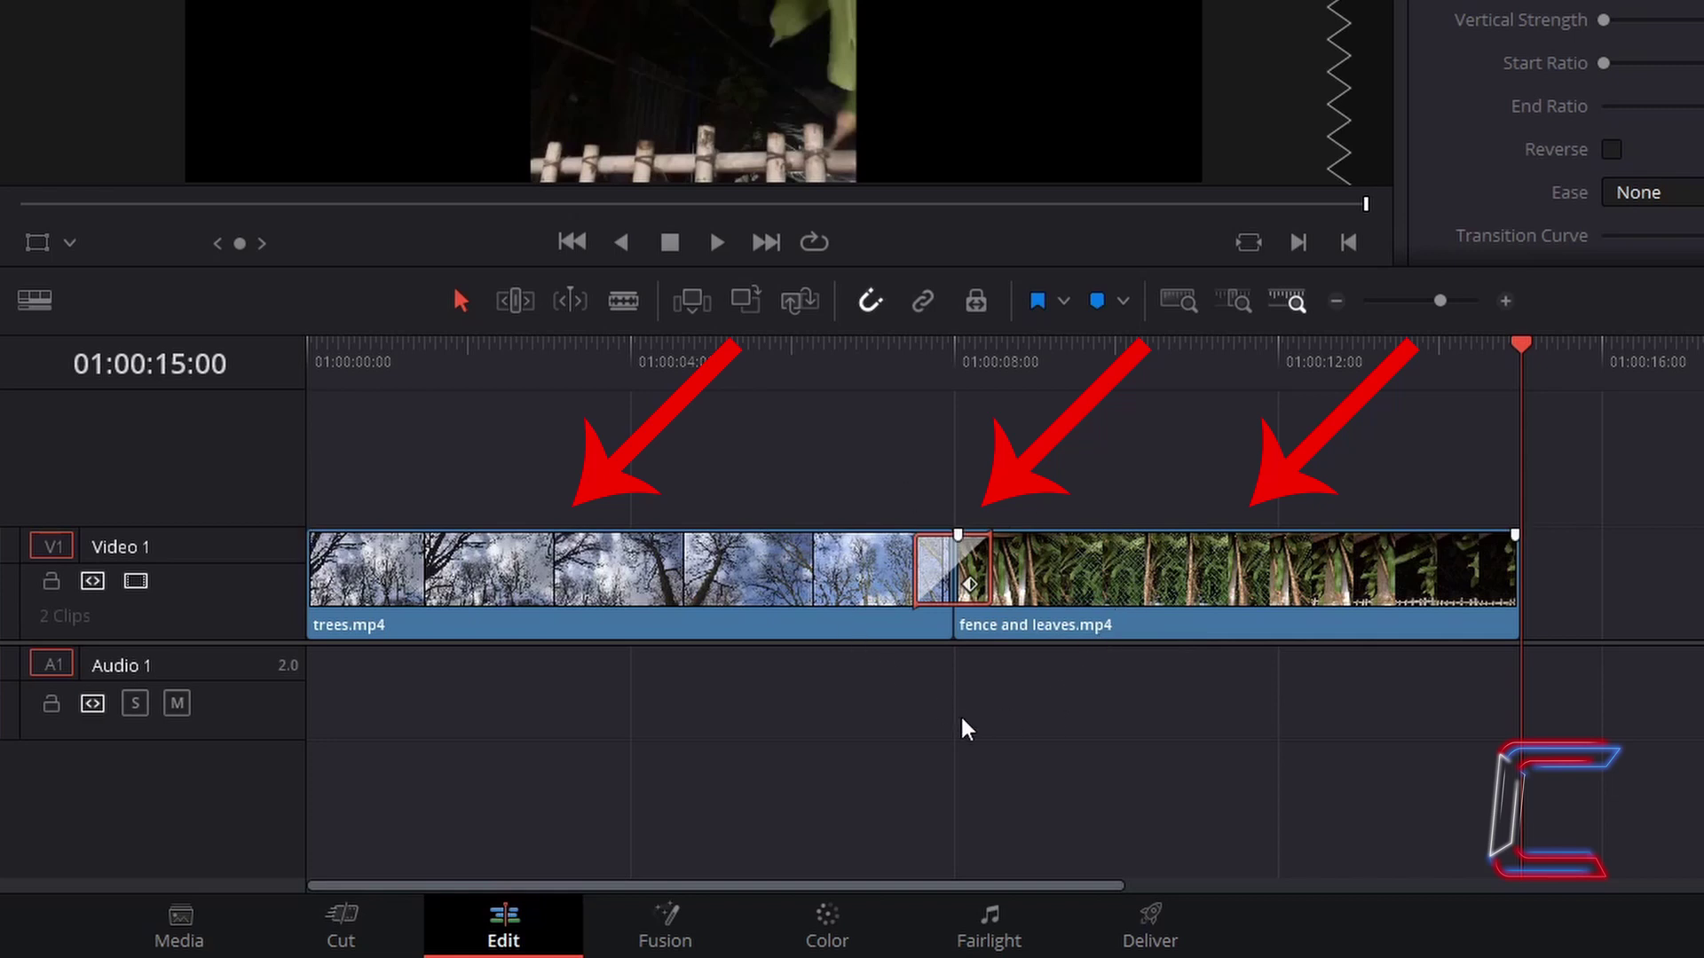
pyautogui.click(1508, 519)
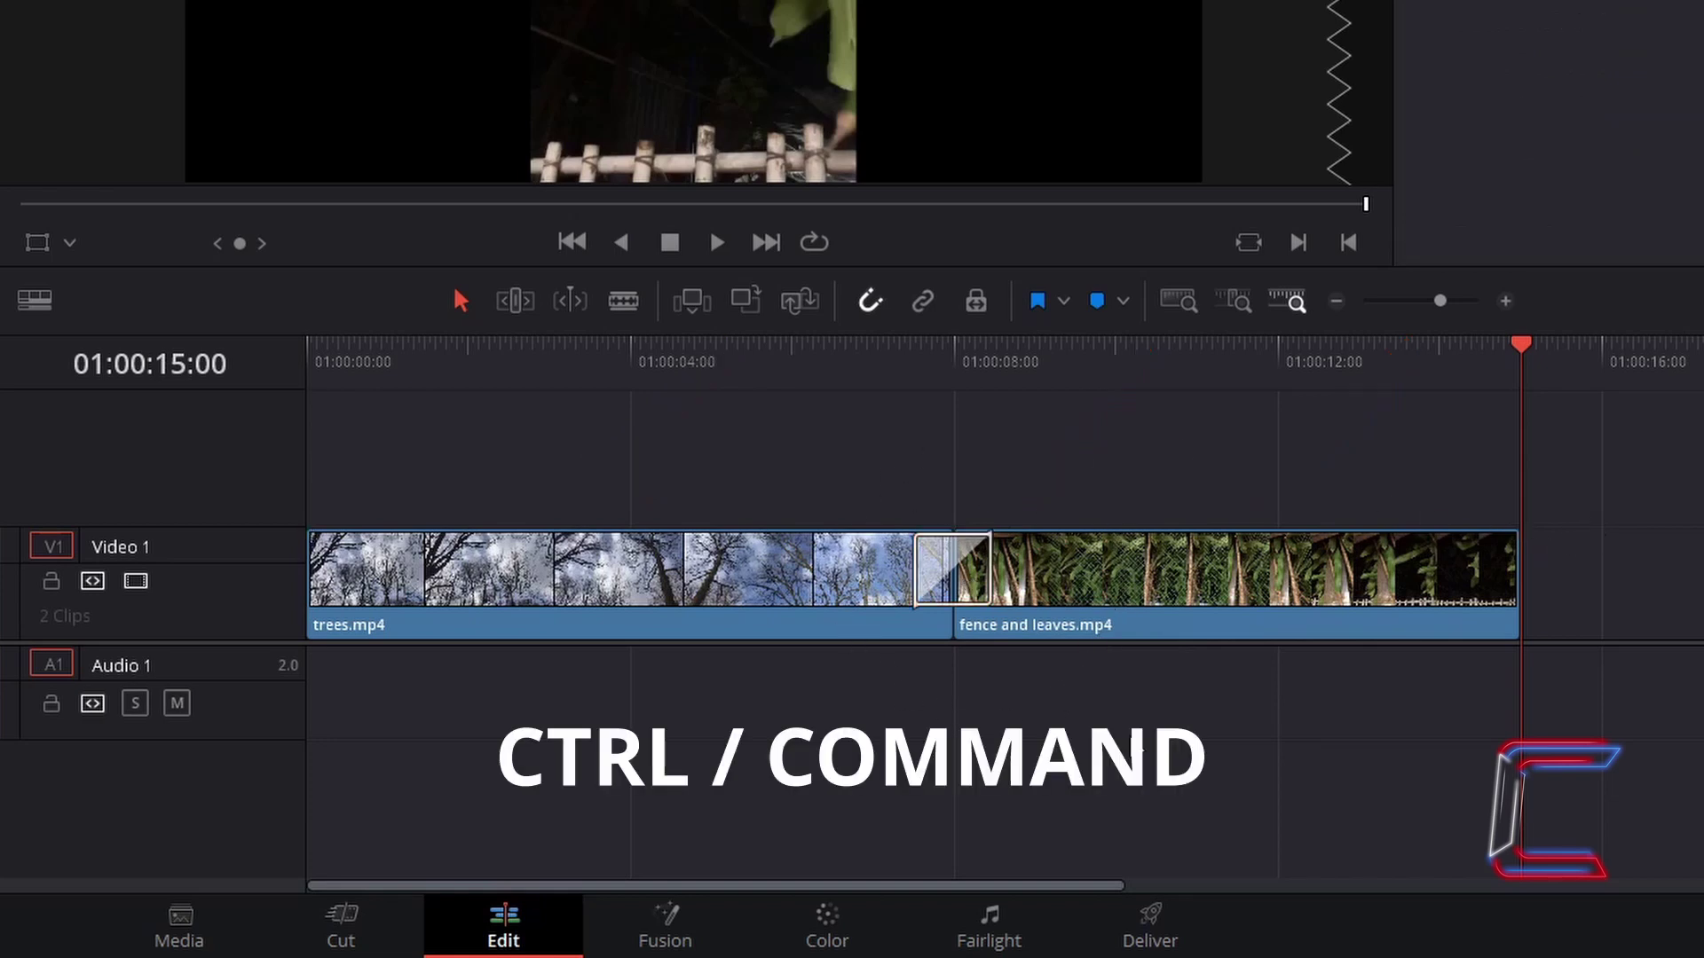
pyautogui.click(1144, 626)
pyautogui.keyDown('ctrl'); pyautogui.click(844, 608); pyautogui.keyUp('ctrl')
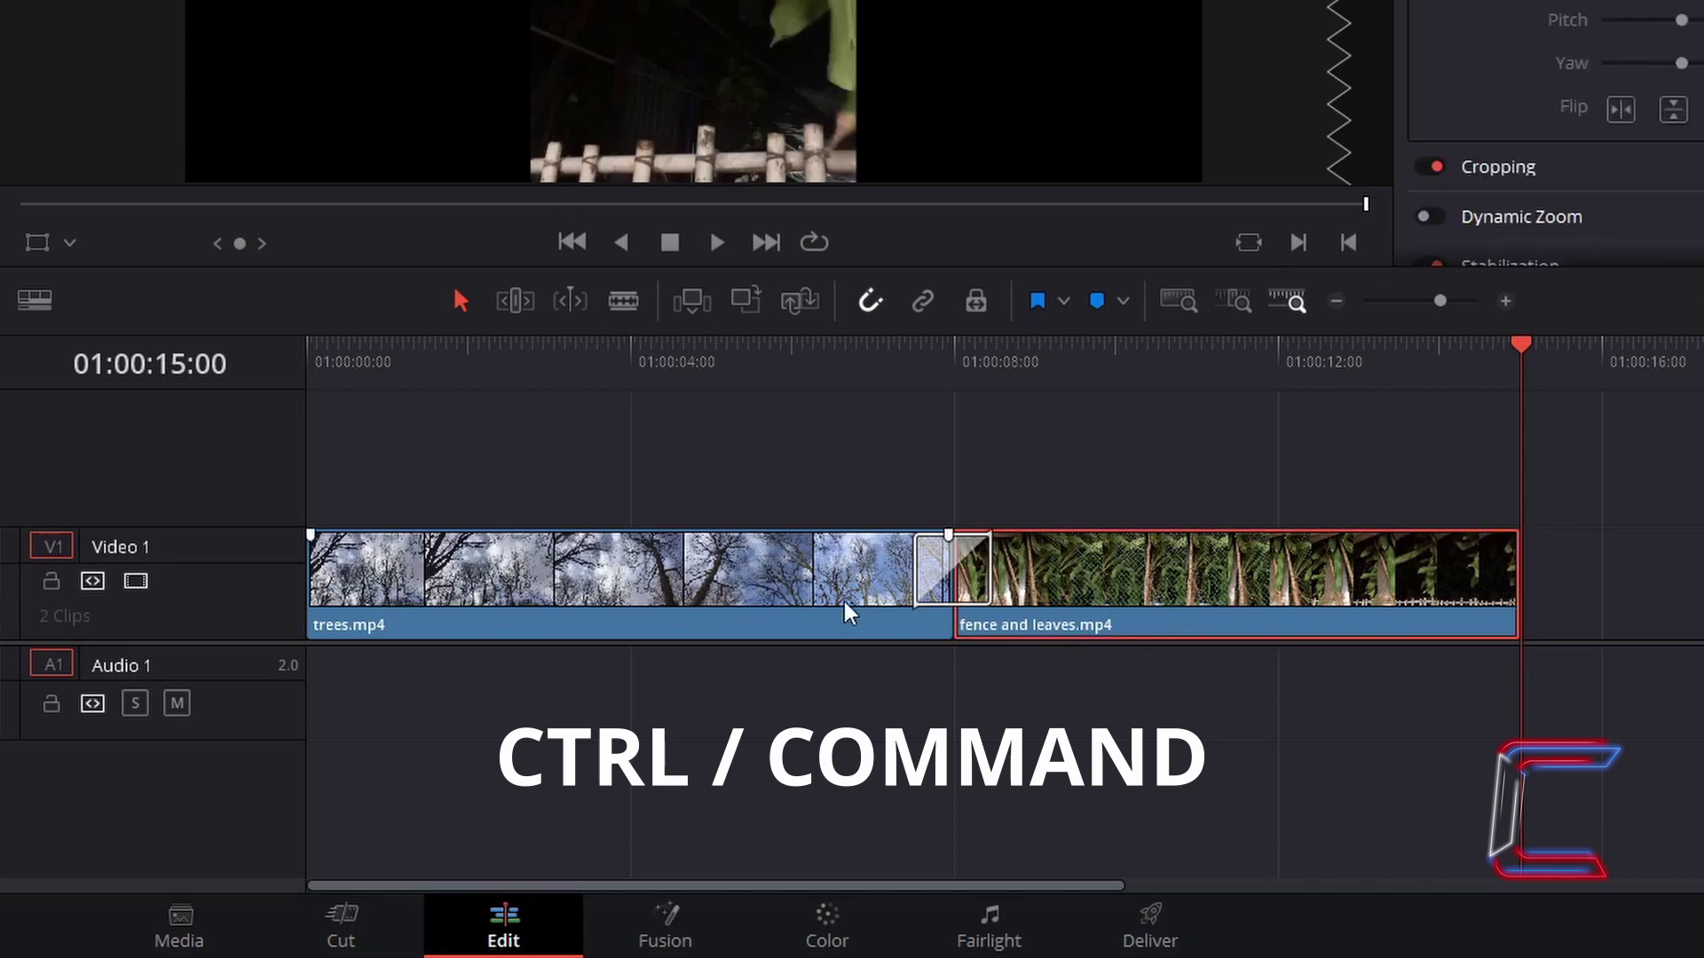
pyautogui.keyDown('ctrl'); pyautogui.click(967, 581); pyautogui.keyUp('ctrl')
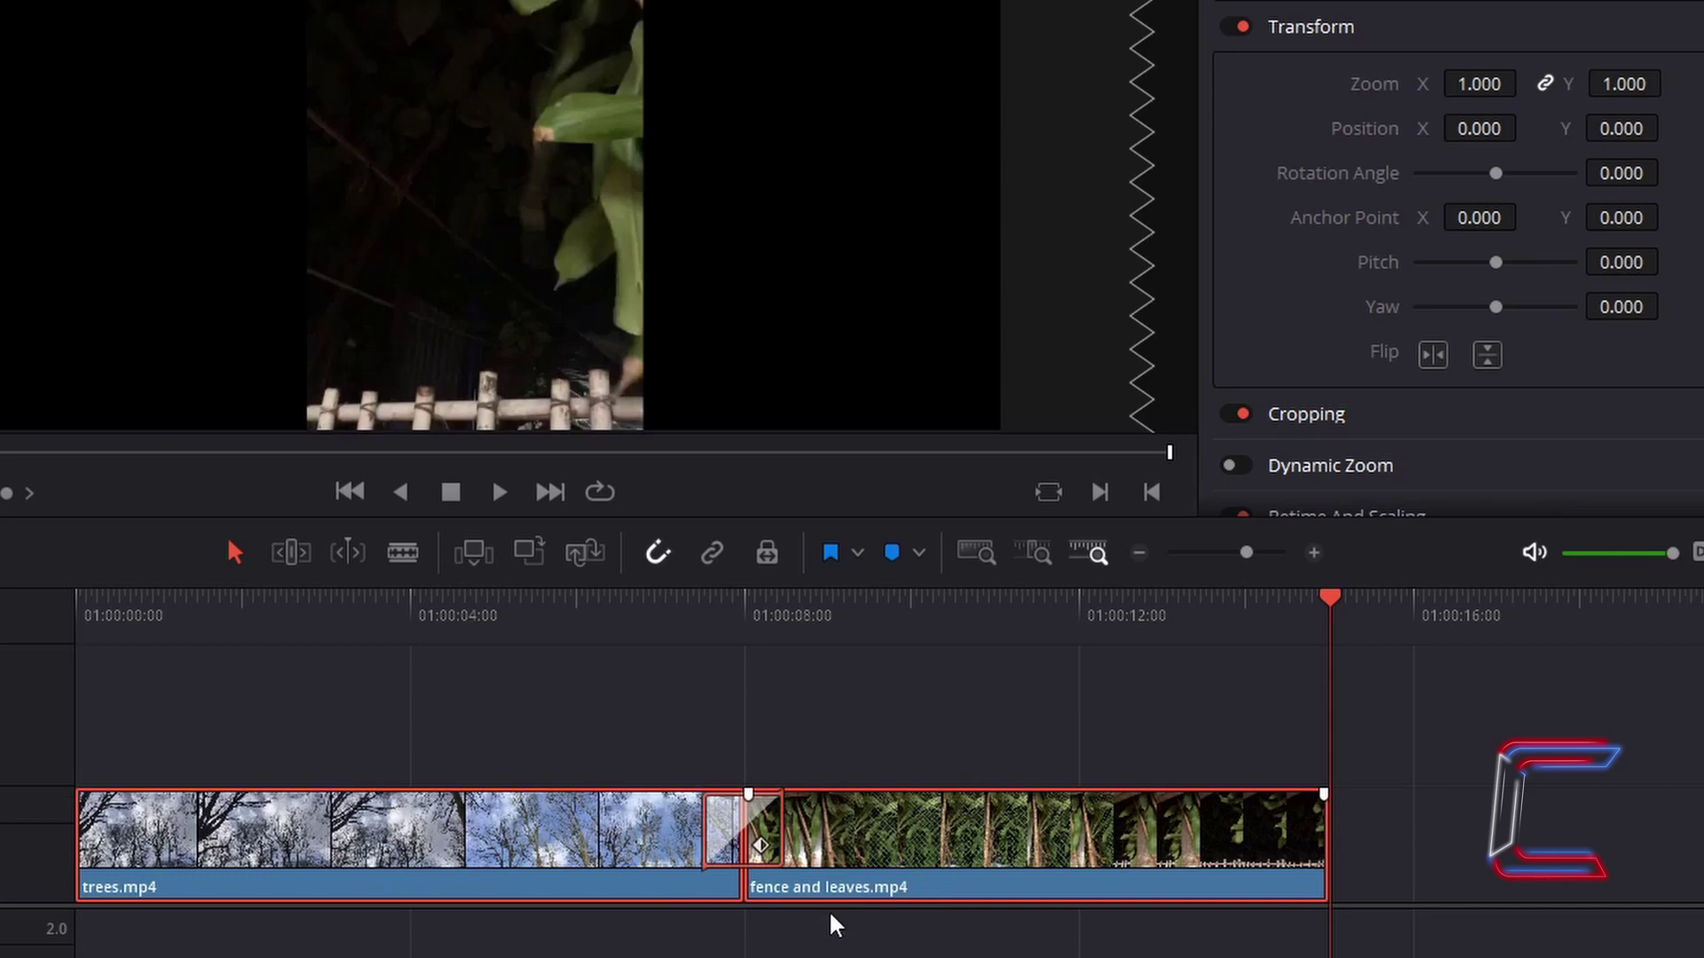
# - Start a new compound clip from the selected clips and name it Trees Fence And Leaves
pyautogui.rightClick(898, 836)
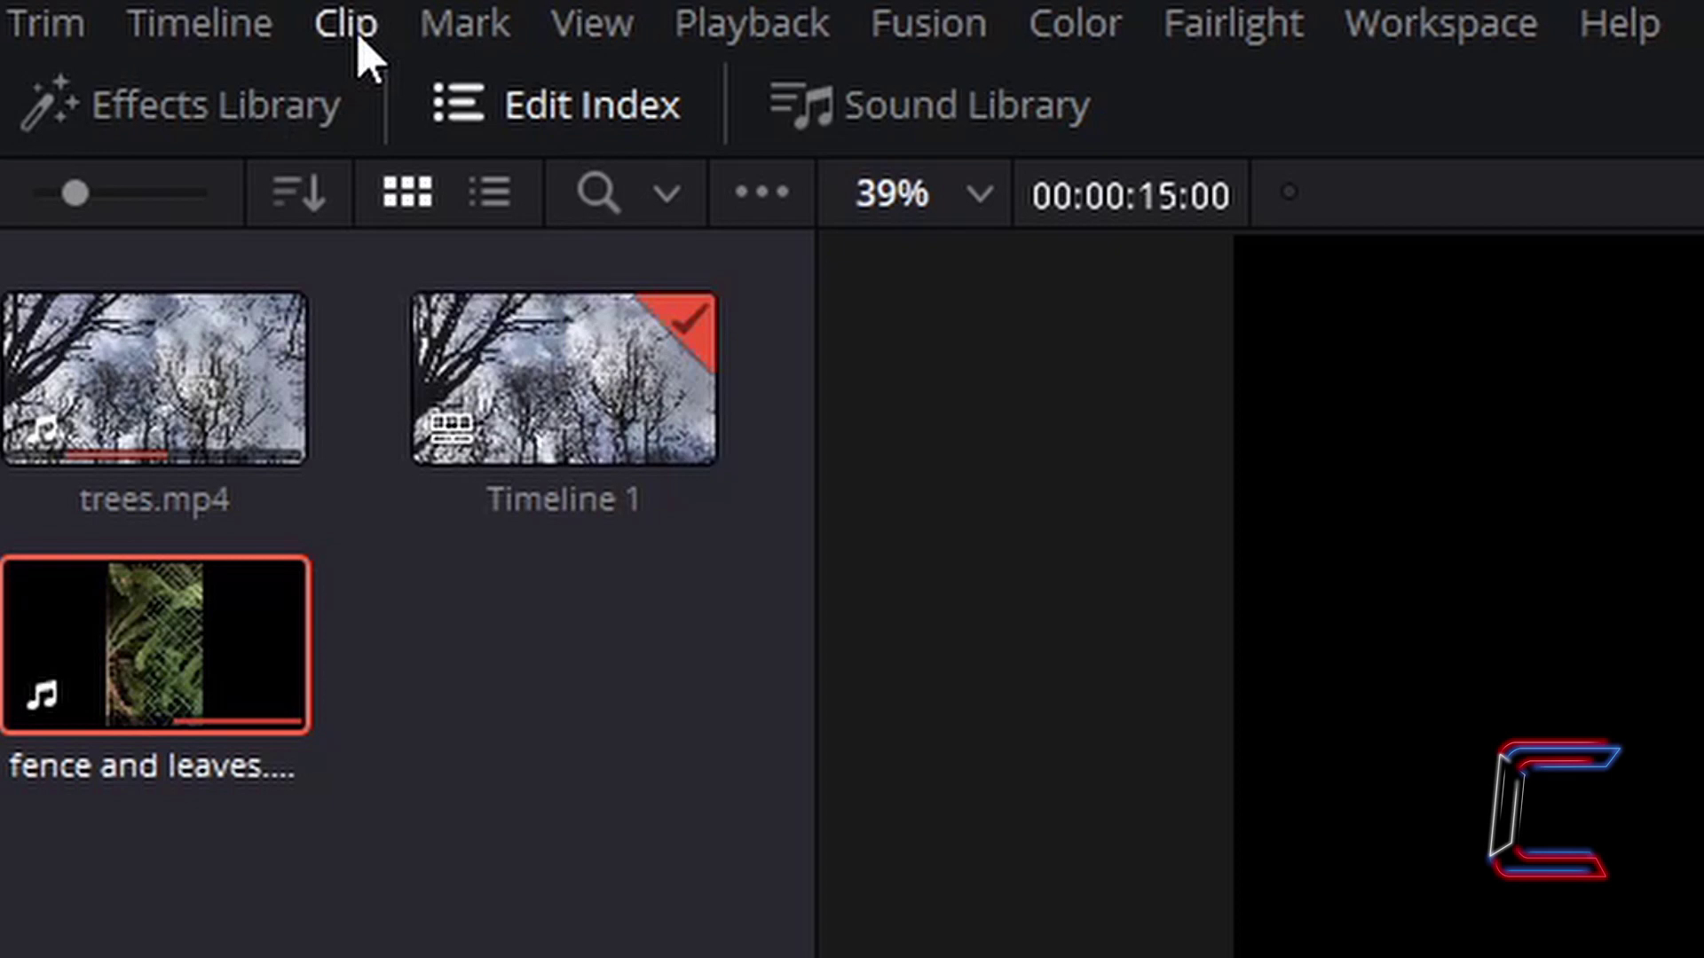
pyautogui.click(359, 37)
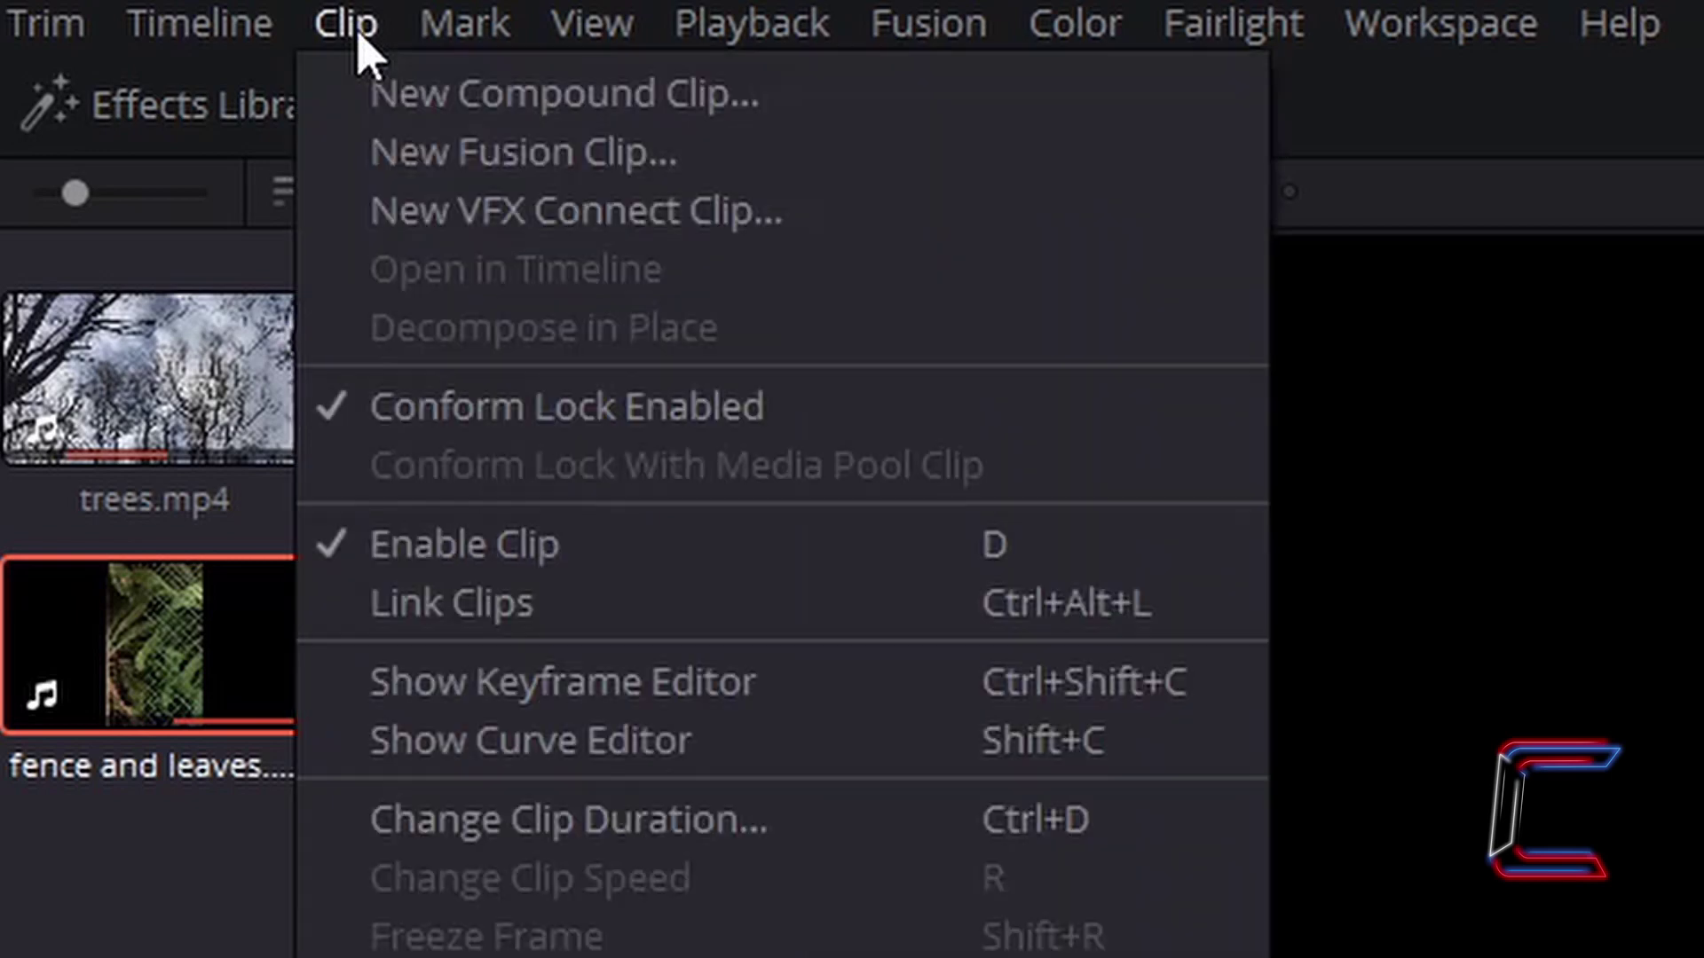
pyautogui.click(816, 111)
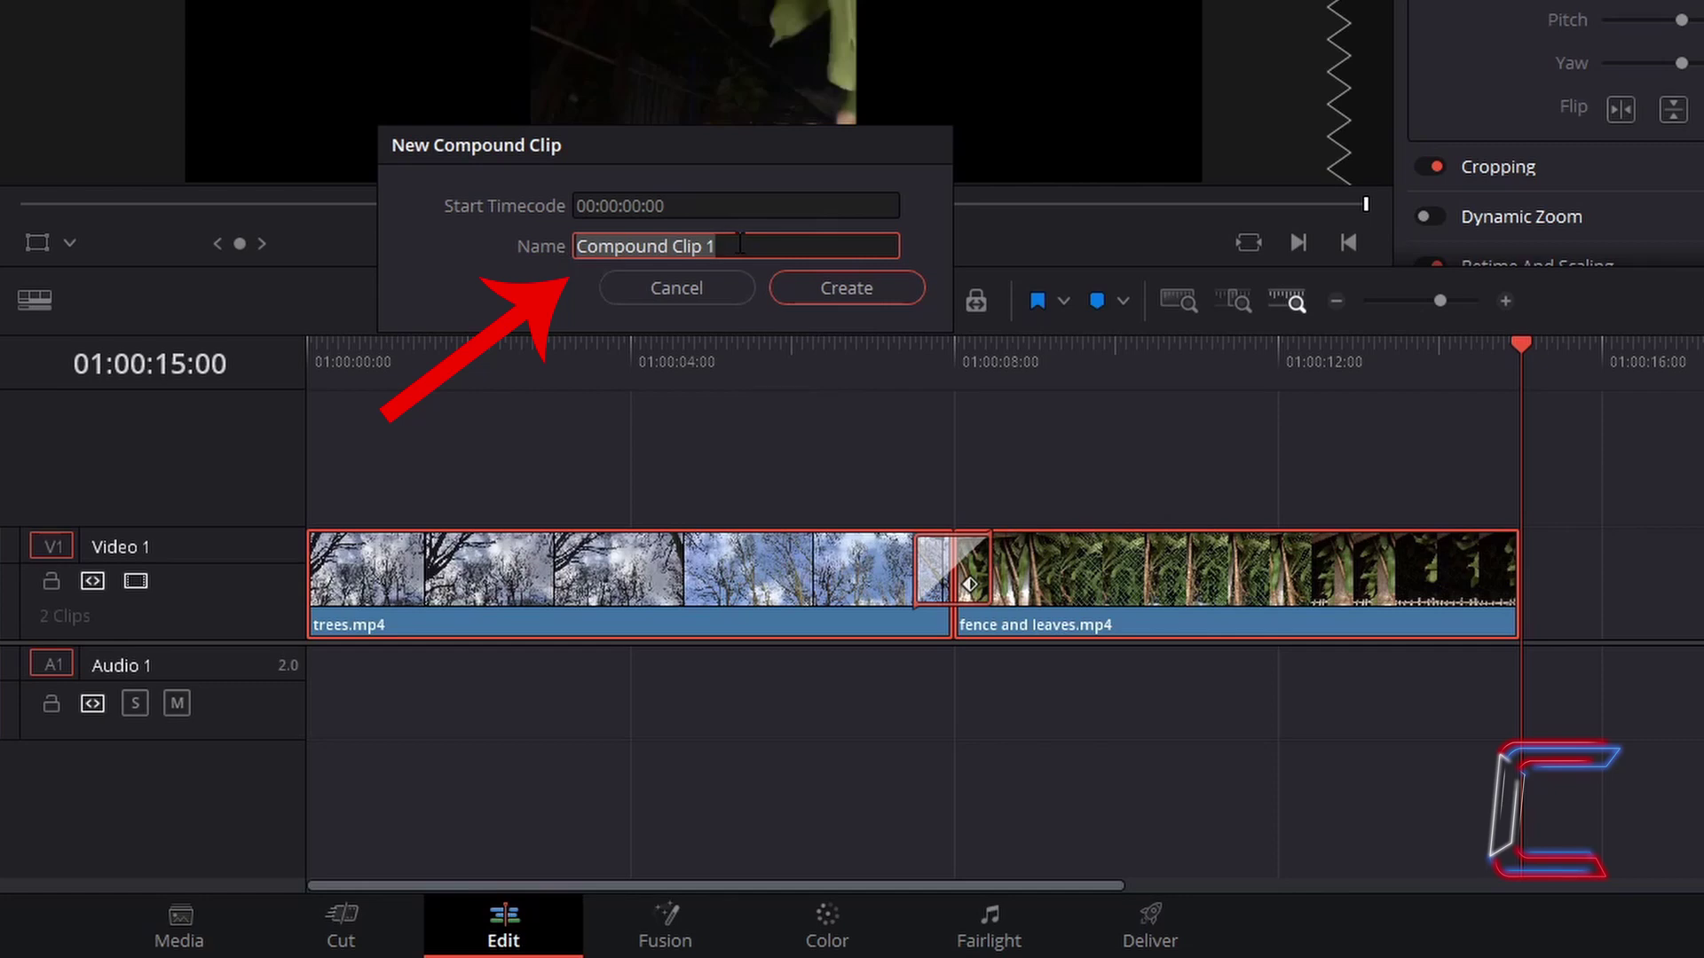
pyautogui.write('Trees Fenc')
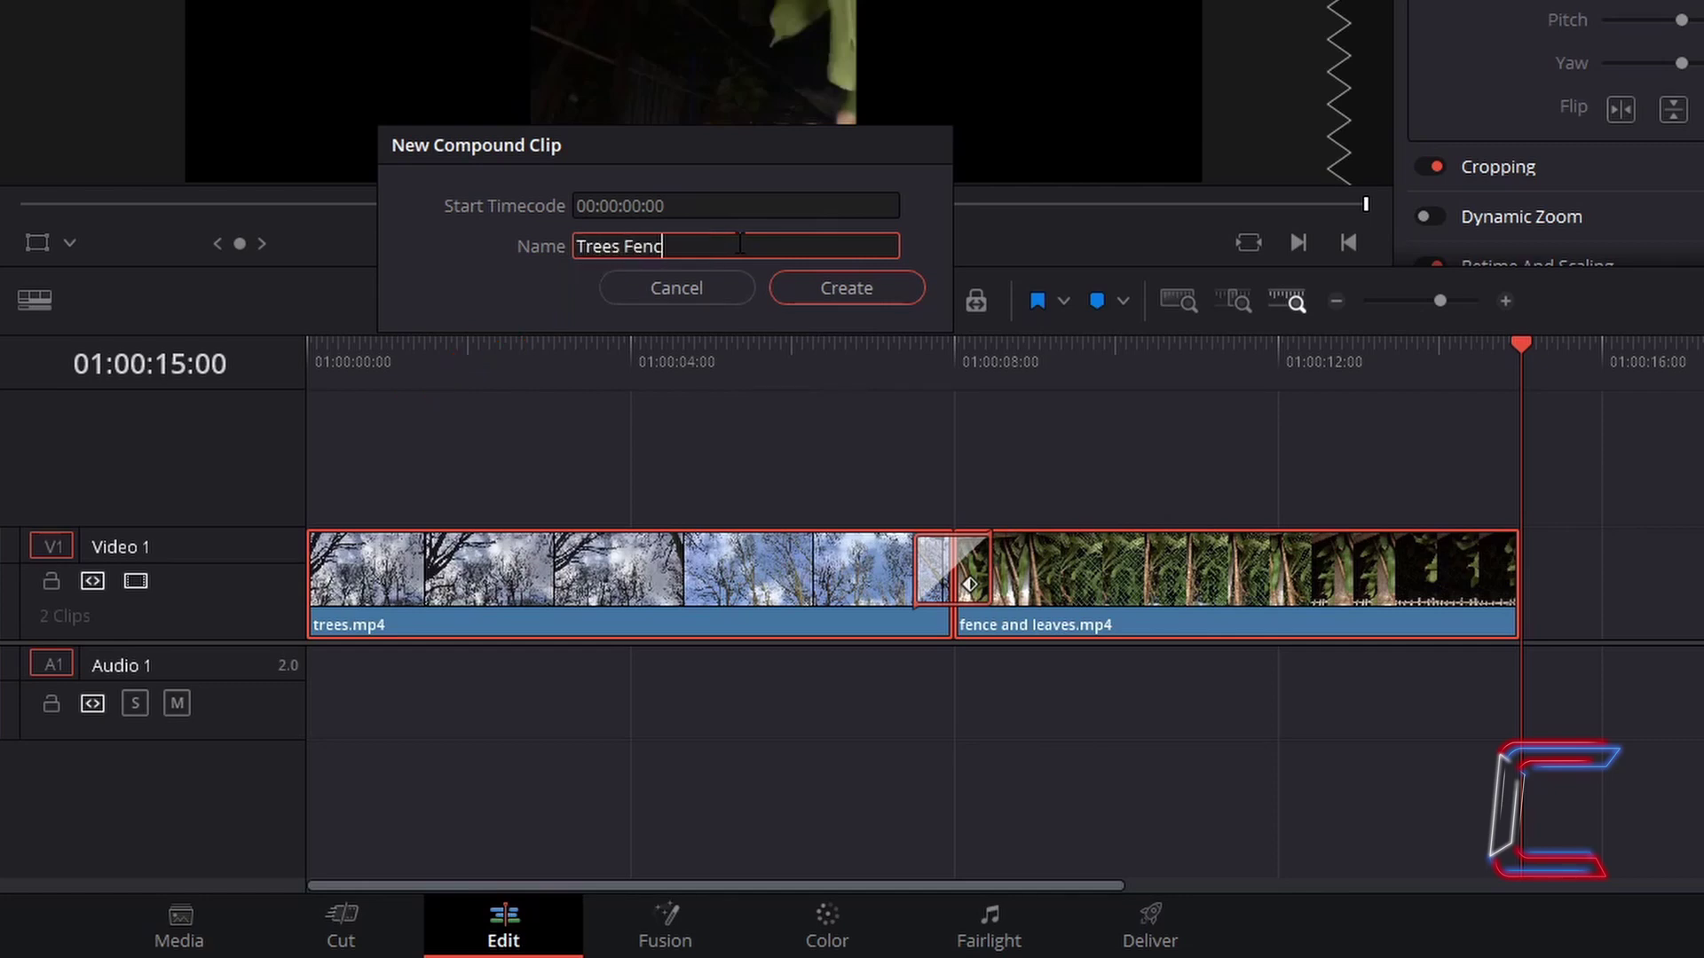
pyautogui.write('es And Leaves')
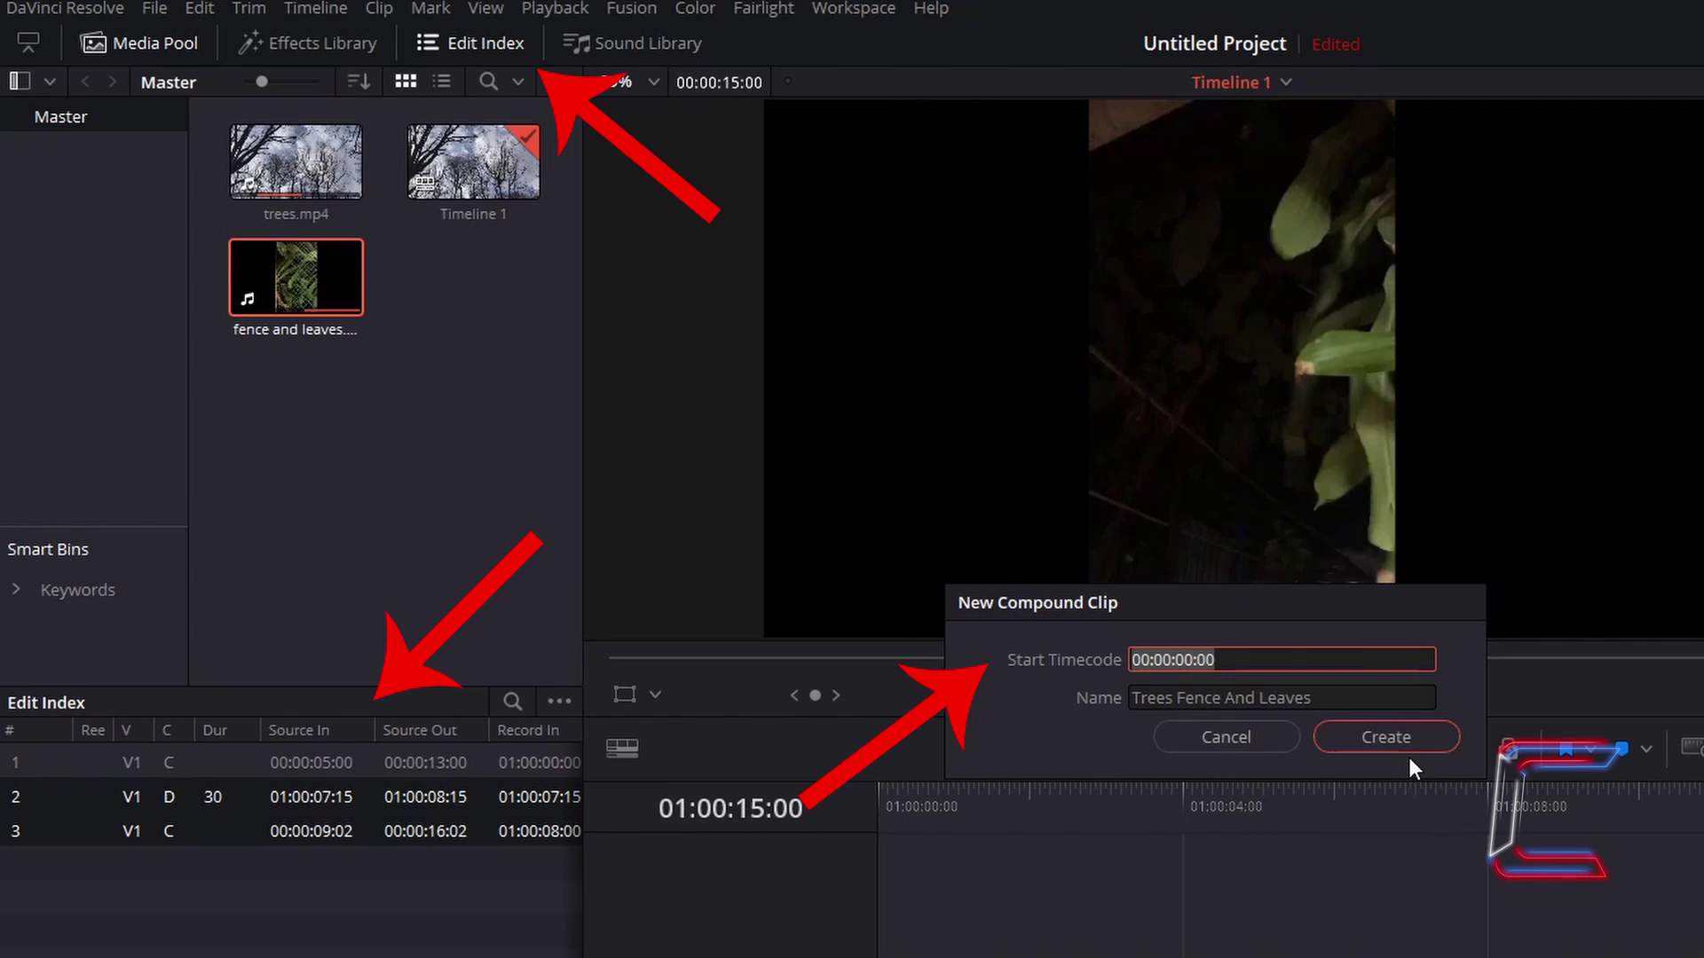
# - Set the compound clip's start timecode to 00:00:10:00 and create the clip
pyautogui.click(1223, 661)
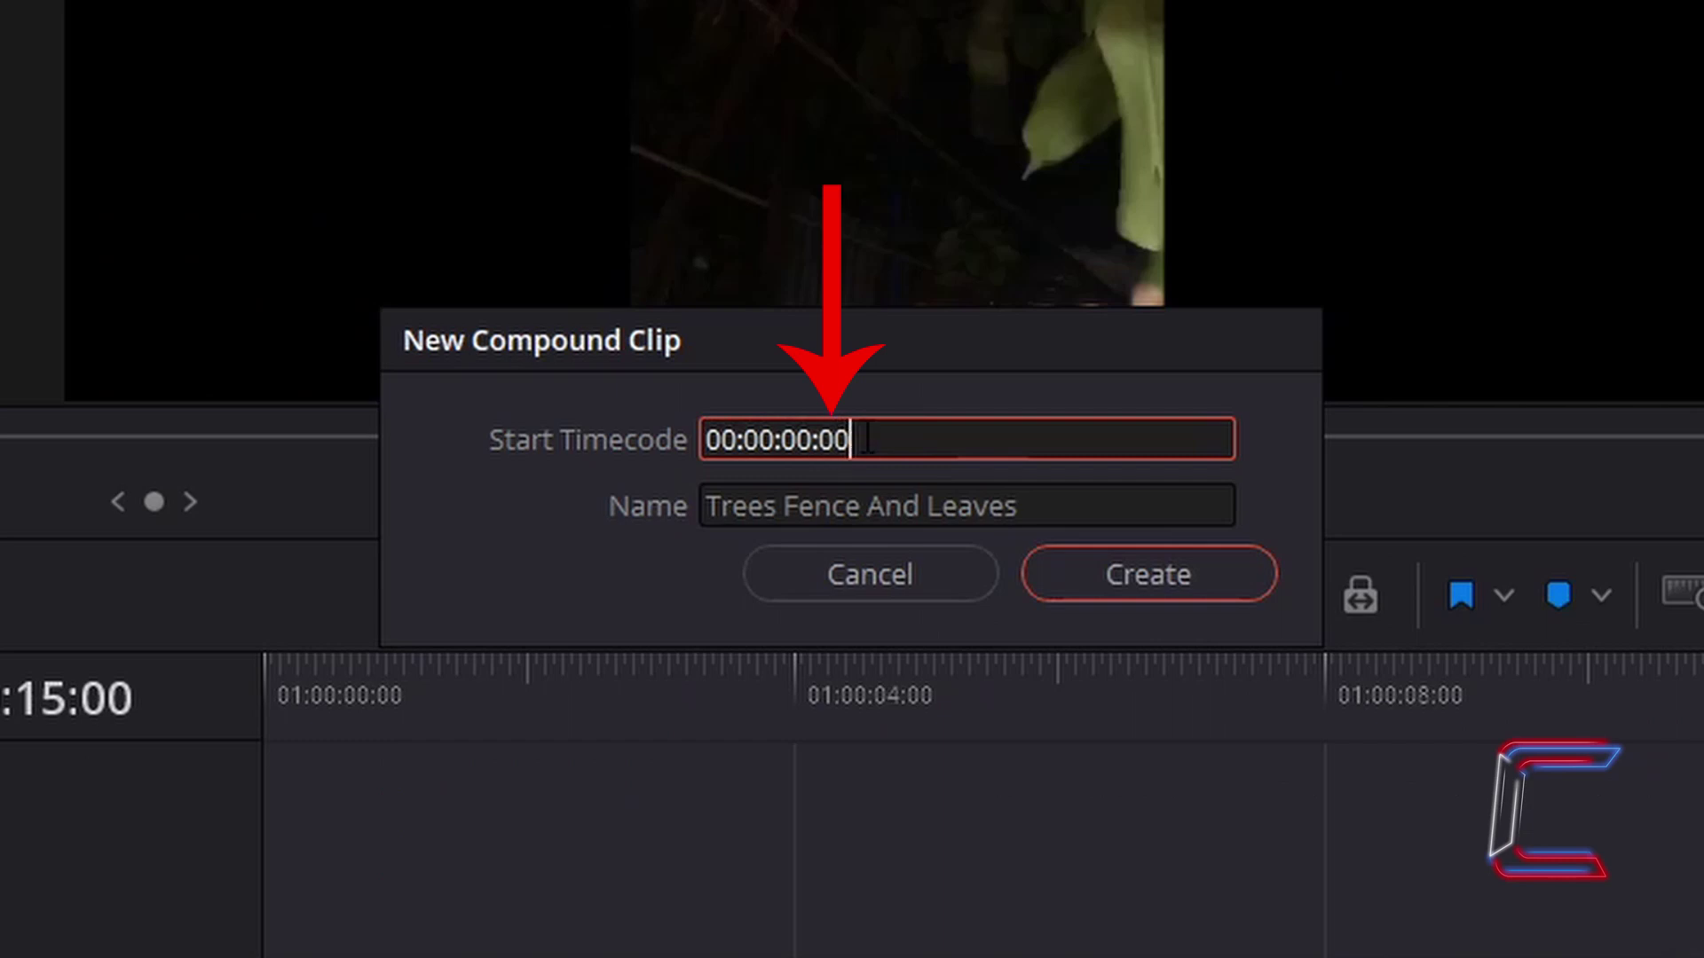
pyautogui.moveTo(867, 439); pyautogui.dragTo(781, 435)
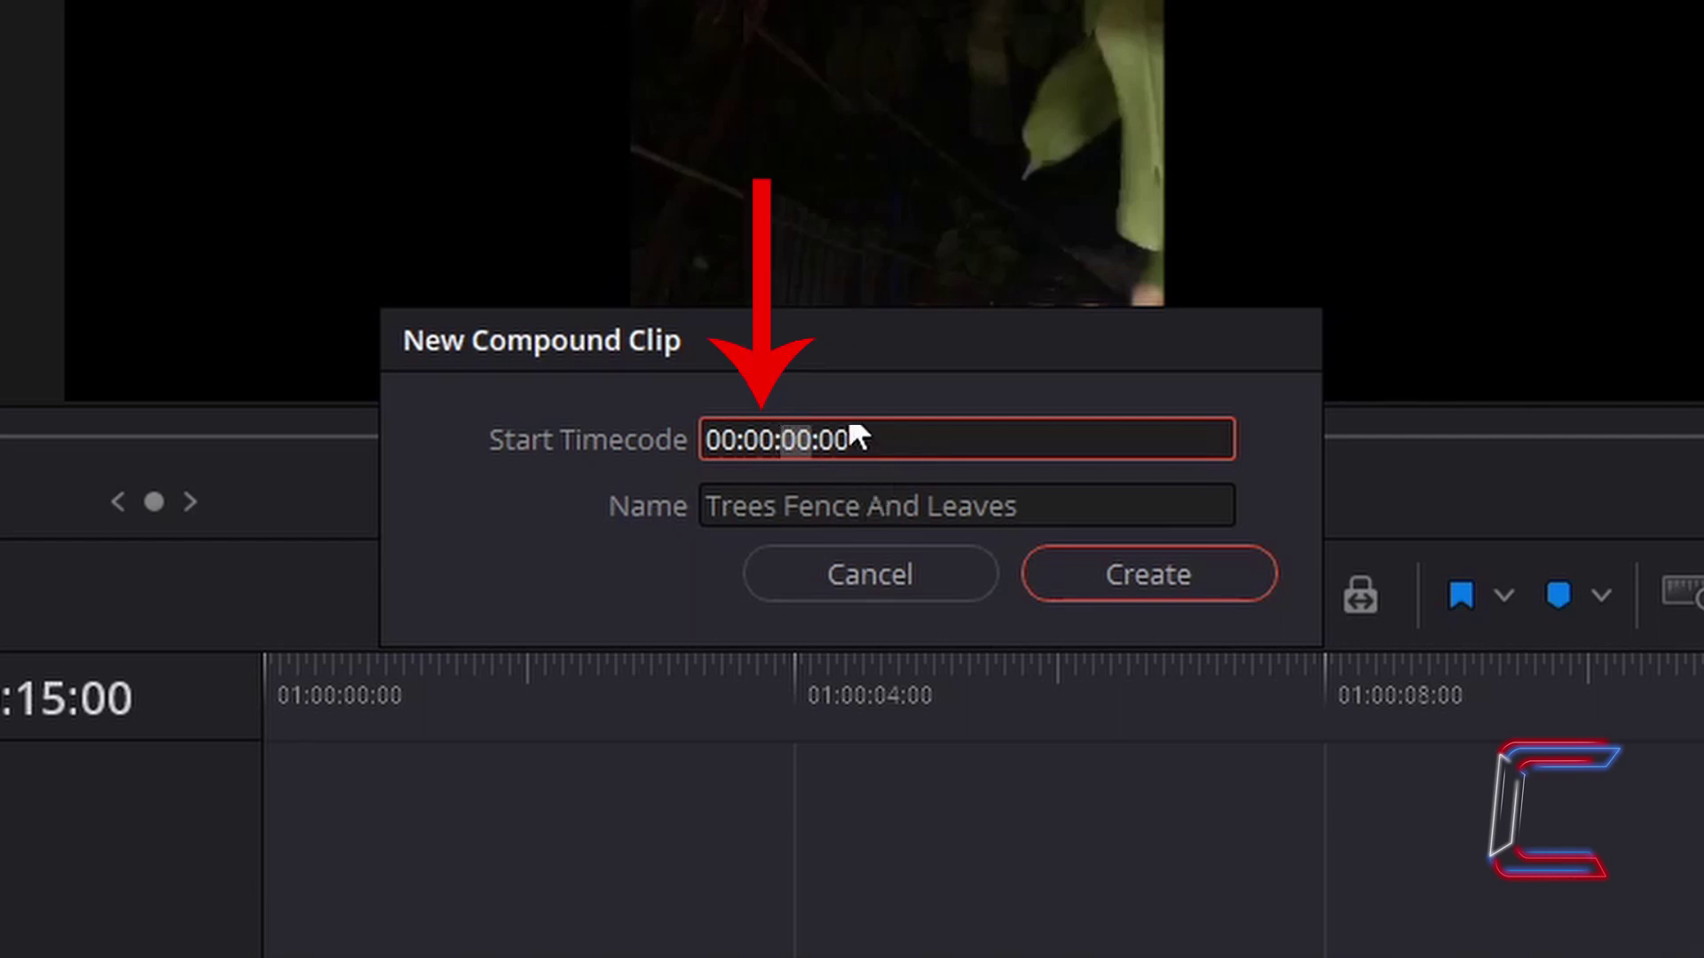
pyautogui.click(783, 437)
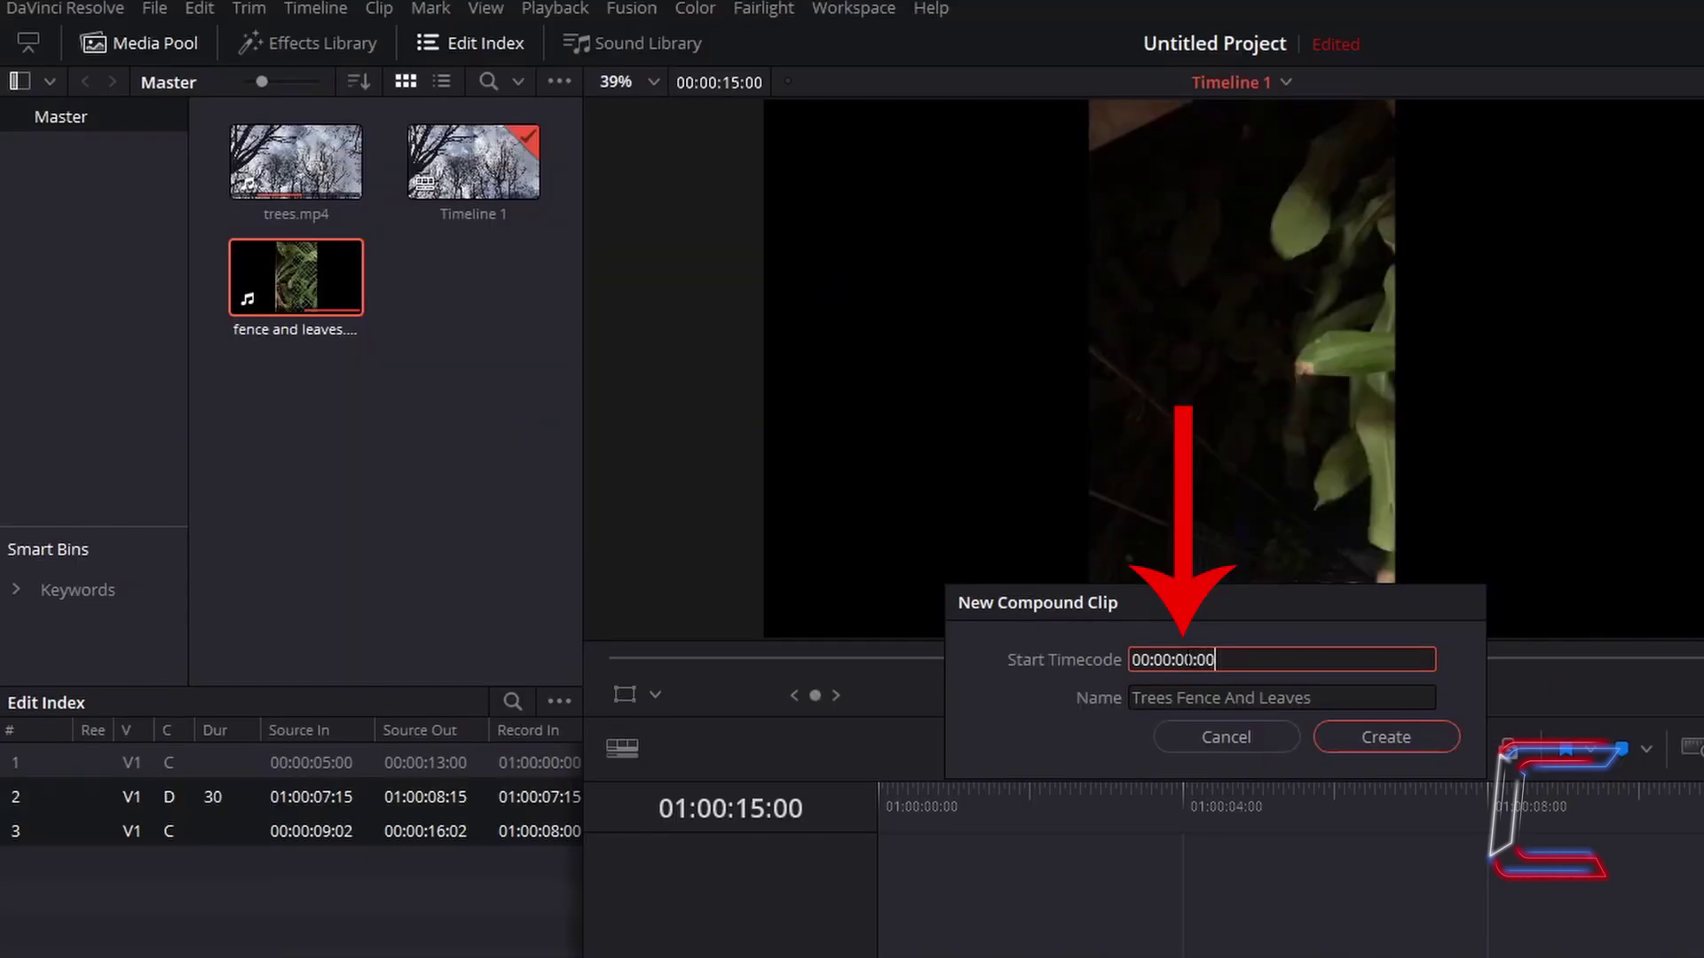
pyautogui.write('1')
pyautogui.click(1430, 736)
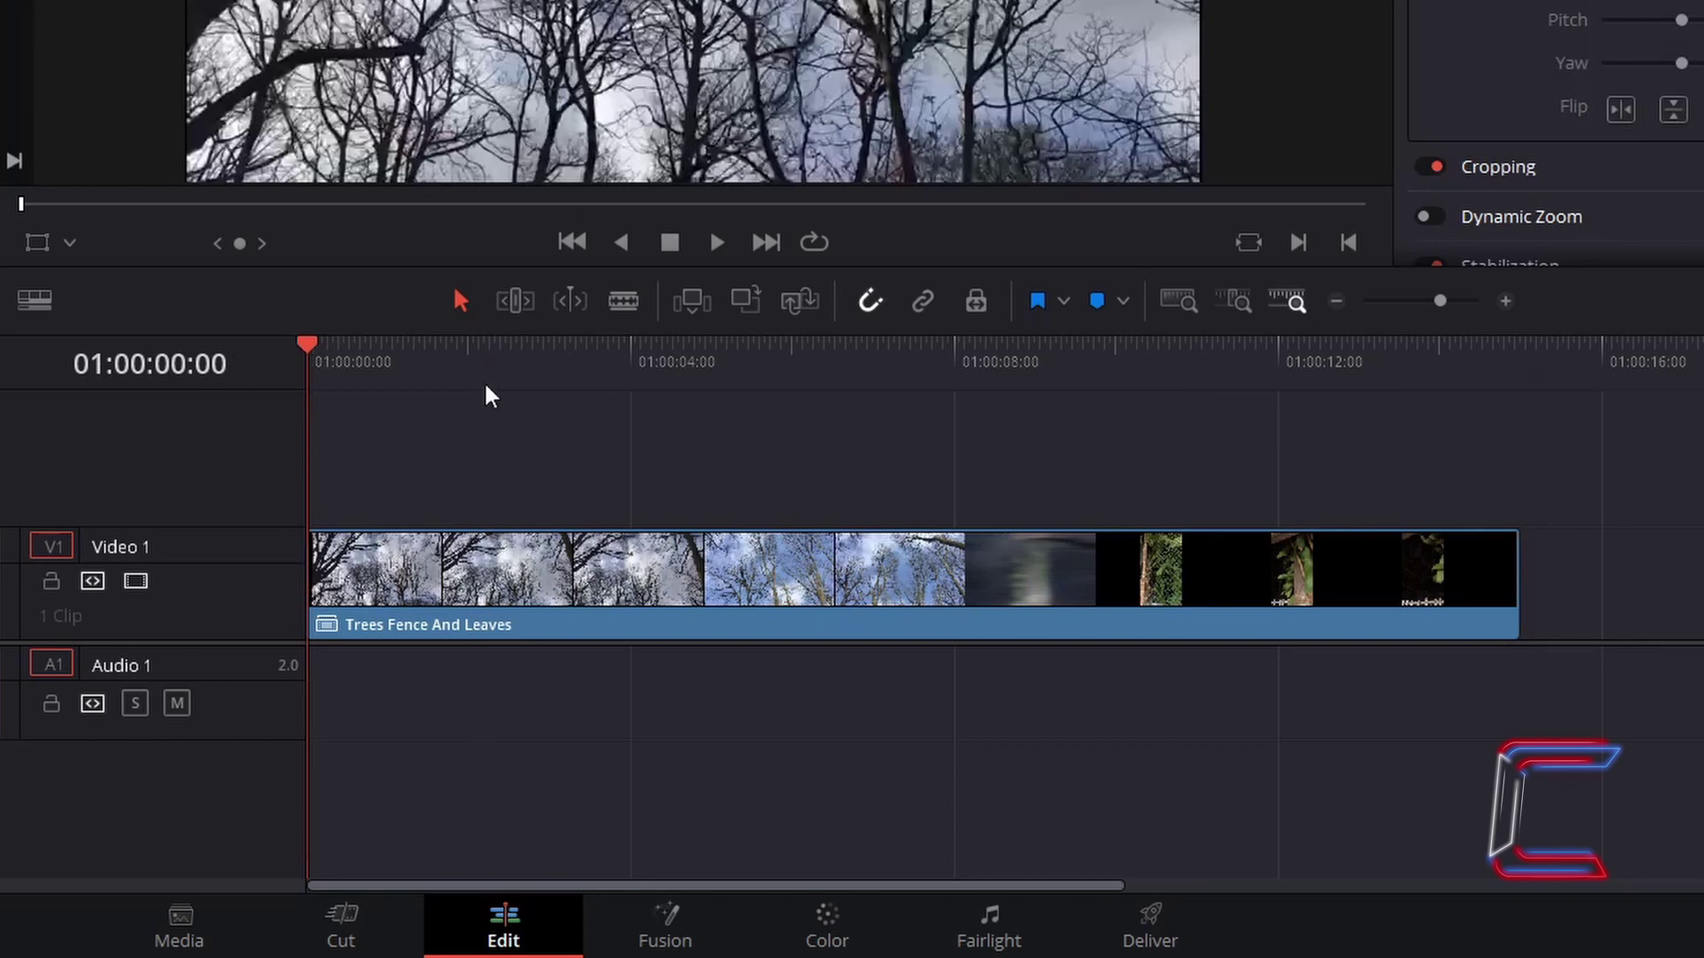
# - Play back the Trees Fence And Leaves compound clip and try moving it on Video 1 as a single clip
pyautogui.moveTo(628, 573)
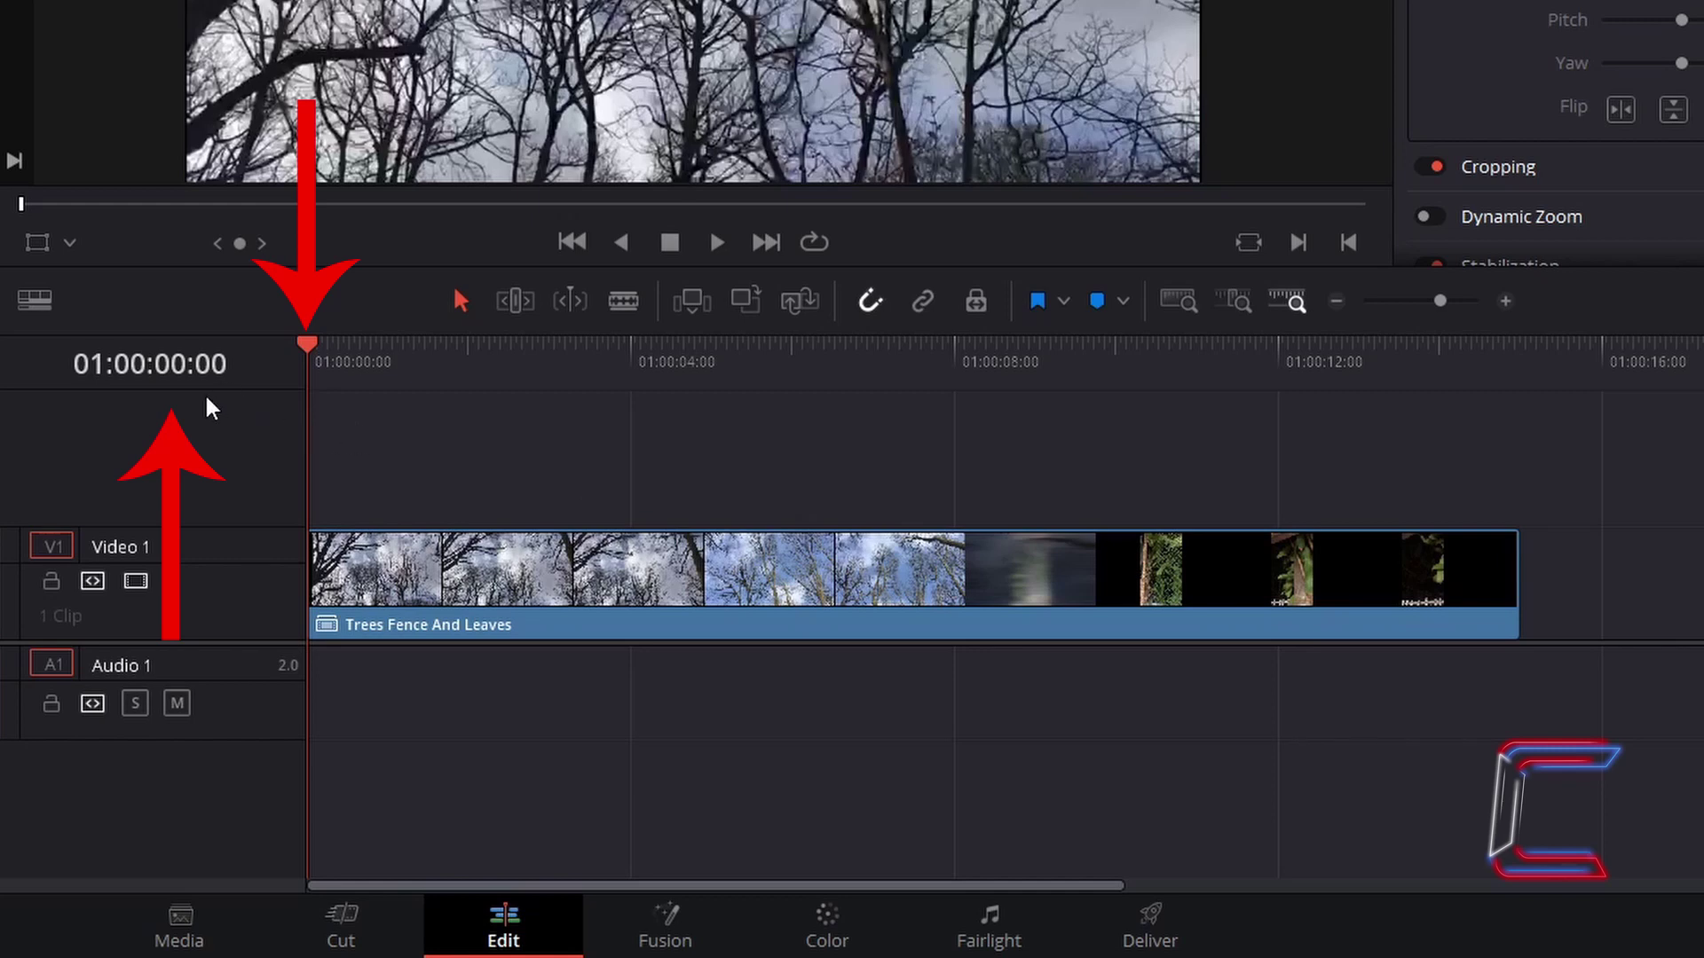
pyautogui.press('End')
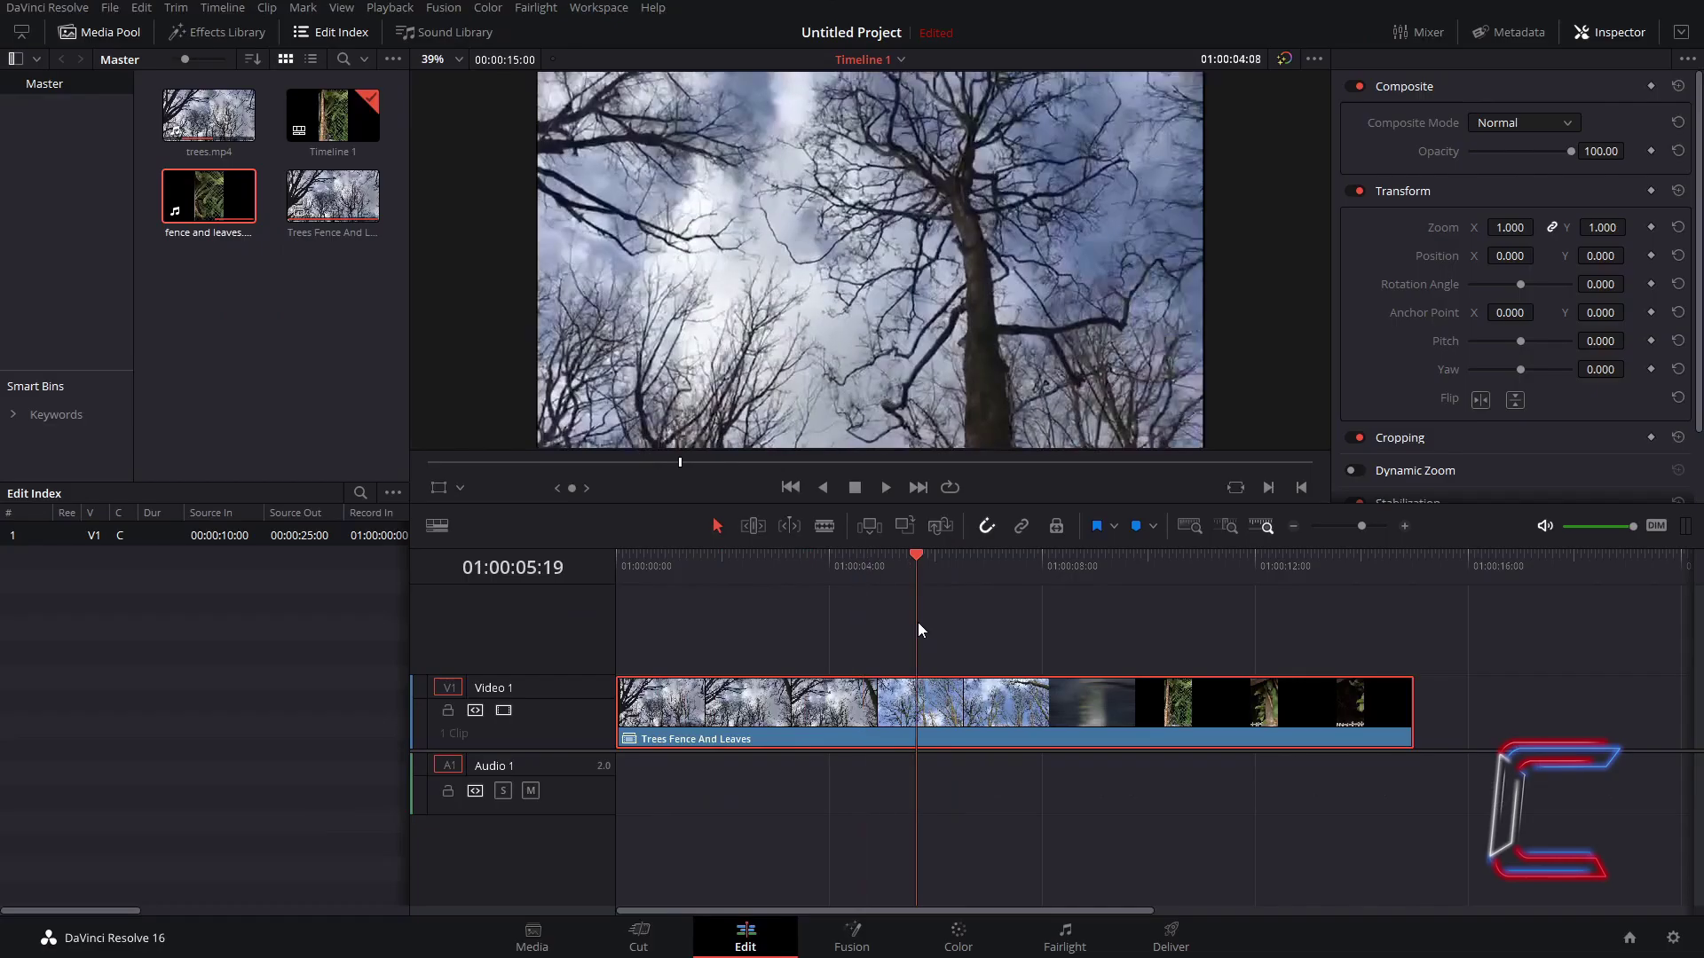
pyautogui.moveTo(1308, 886); pyautogui.dragTo(1341, 886)
pyautogui.click(885, 487)
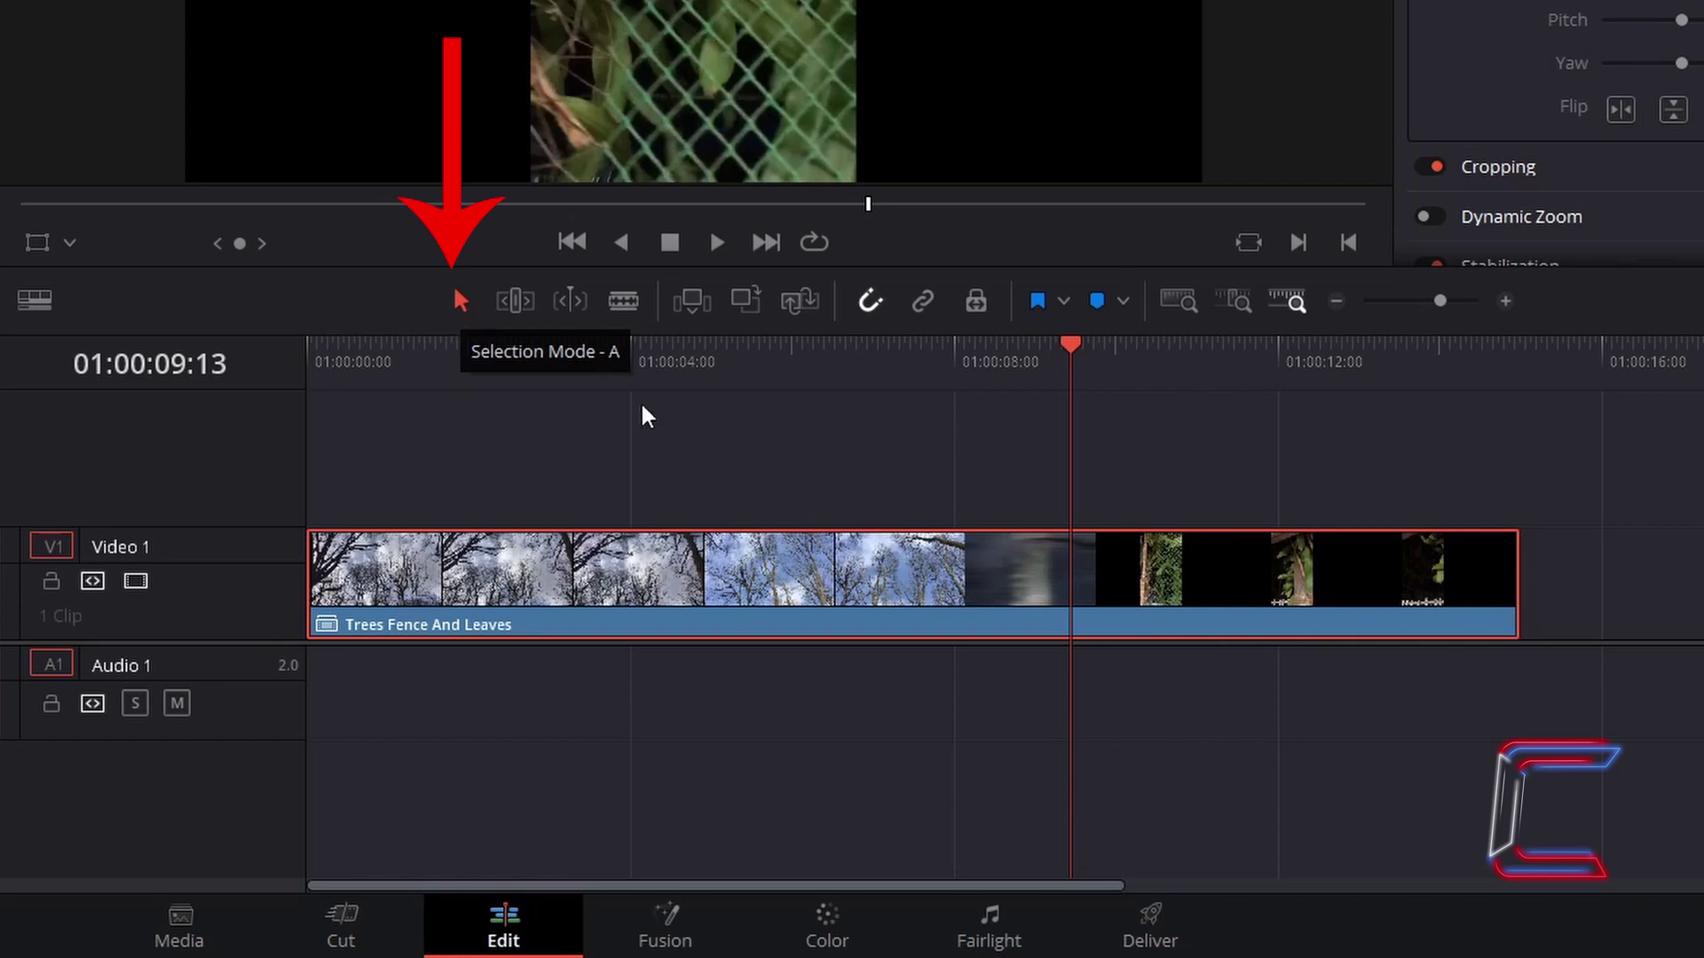
pyautogui.moveTo(770, 583)
pyautogui.mouseDown()
pyautogui.moveTo(770, 559)
pyautogui.moveTo(943, 469)
pyautogui.moveTo(852, 581)
pyautogui.moveTo(770, 519)
pyautogui.moveTo(840, 514)
pyautogui.moveTo(851, 571)
pyautogui.moveTo(753, 578)
pyautogui.moveTo(735, 517)
pyautogui.moveTo(751, 579)
pyautogui.mouseUp()
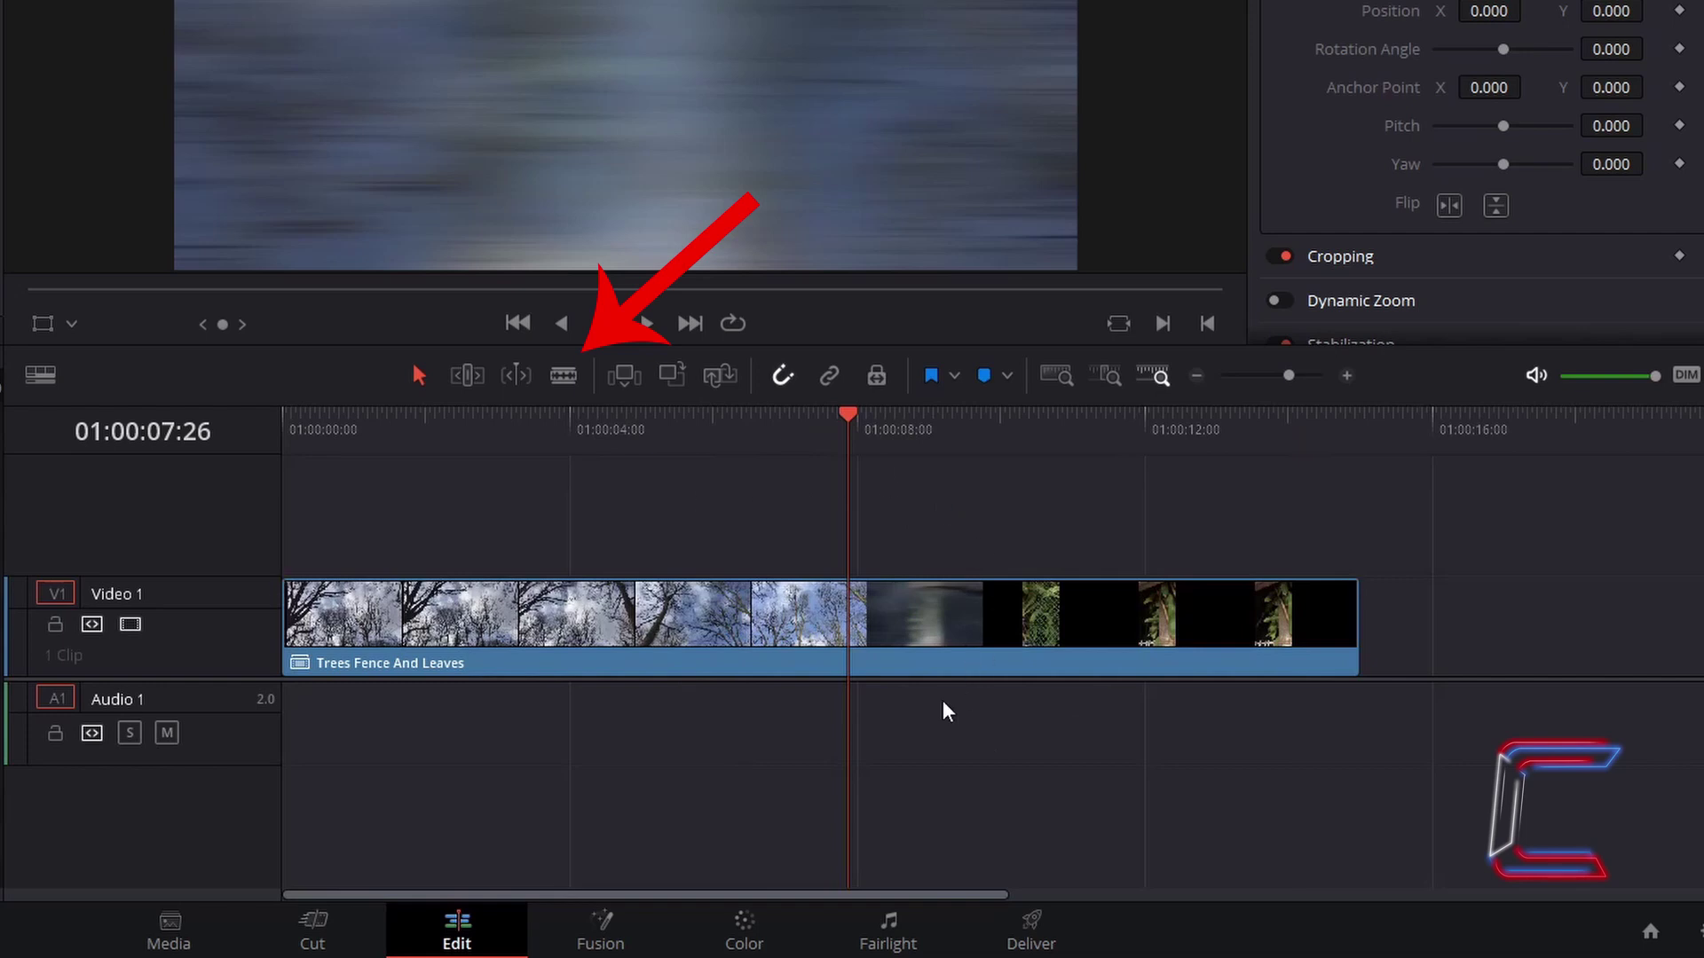
# - Split the compound clip at 01:00:07:26 with the blade and move its second part away from the first
pyautogui.click(563, 375)
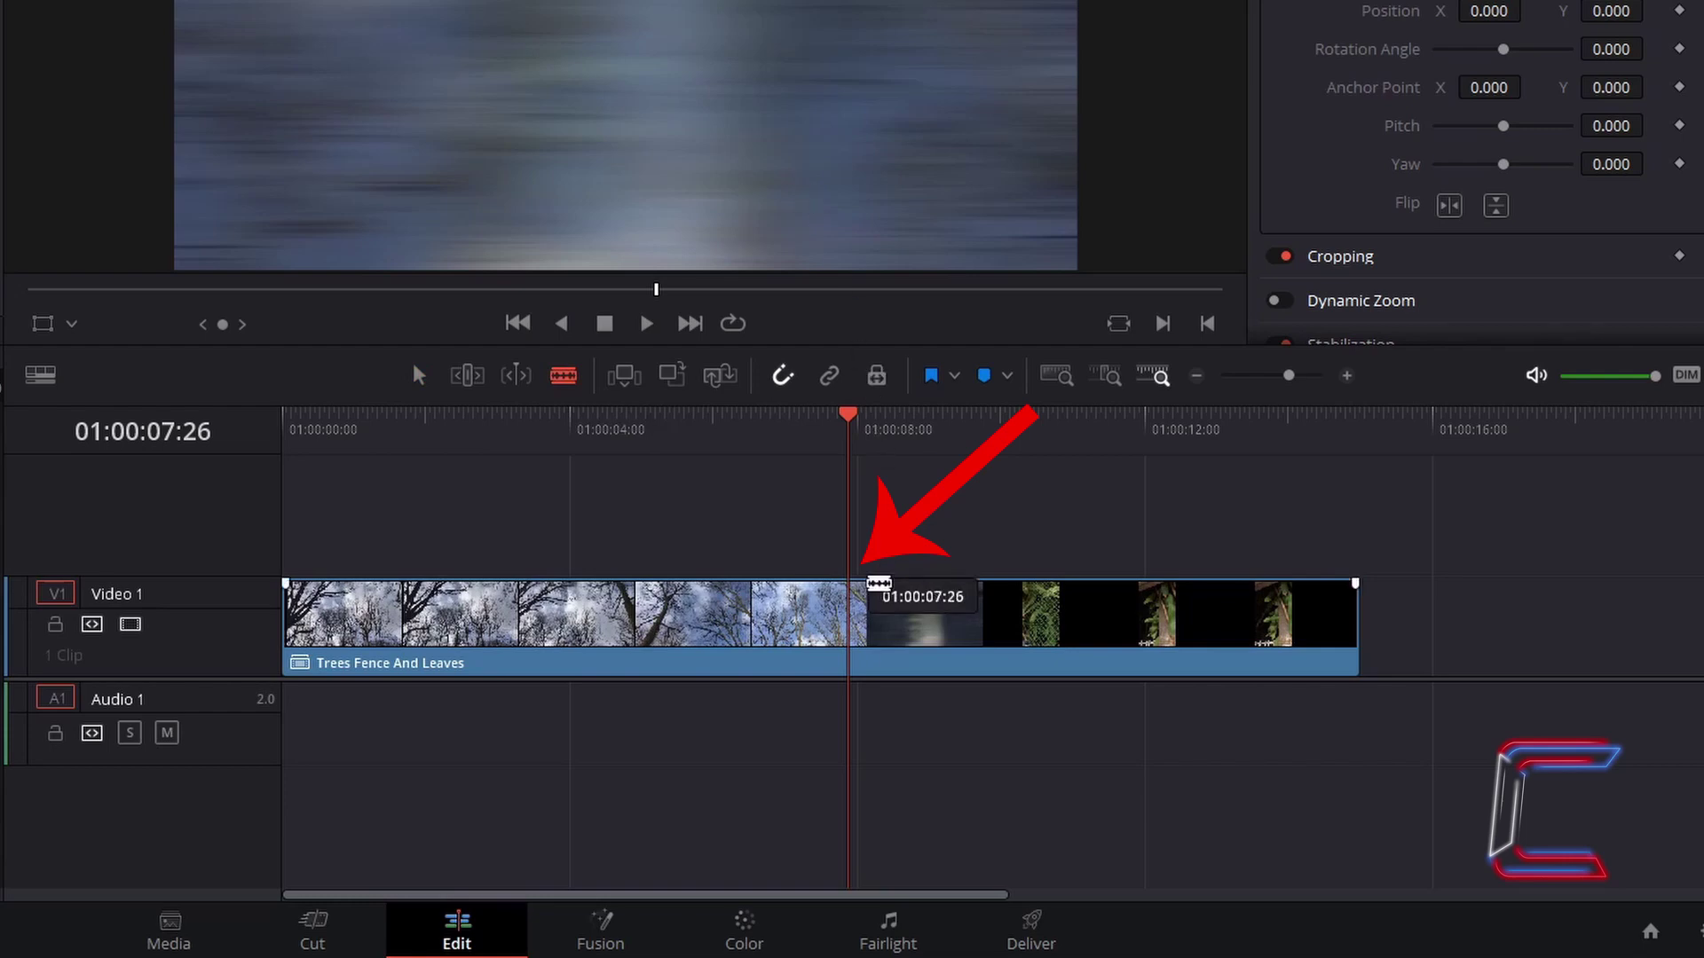
pyautogui.click(859, 616)
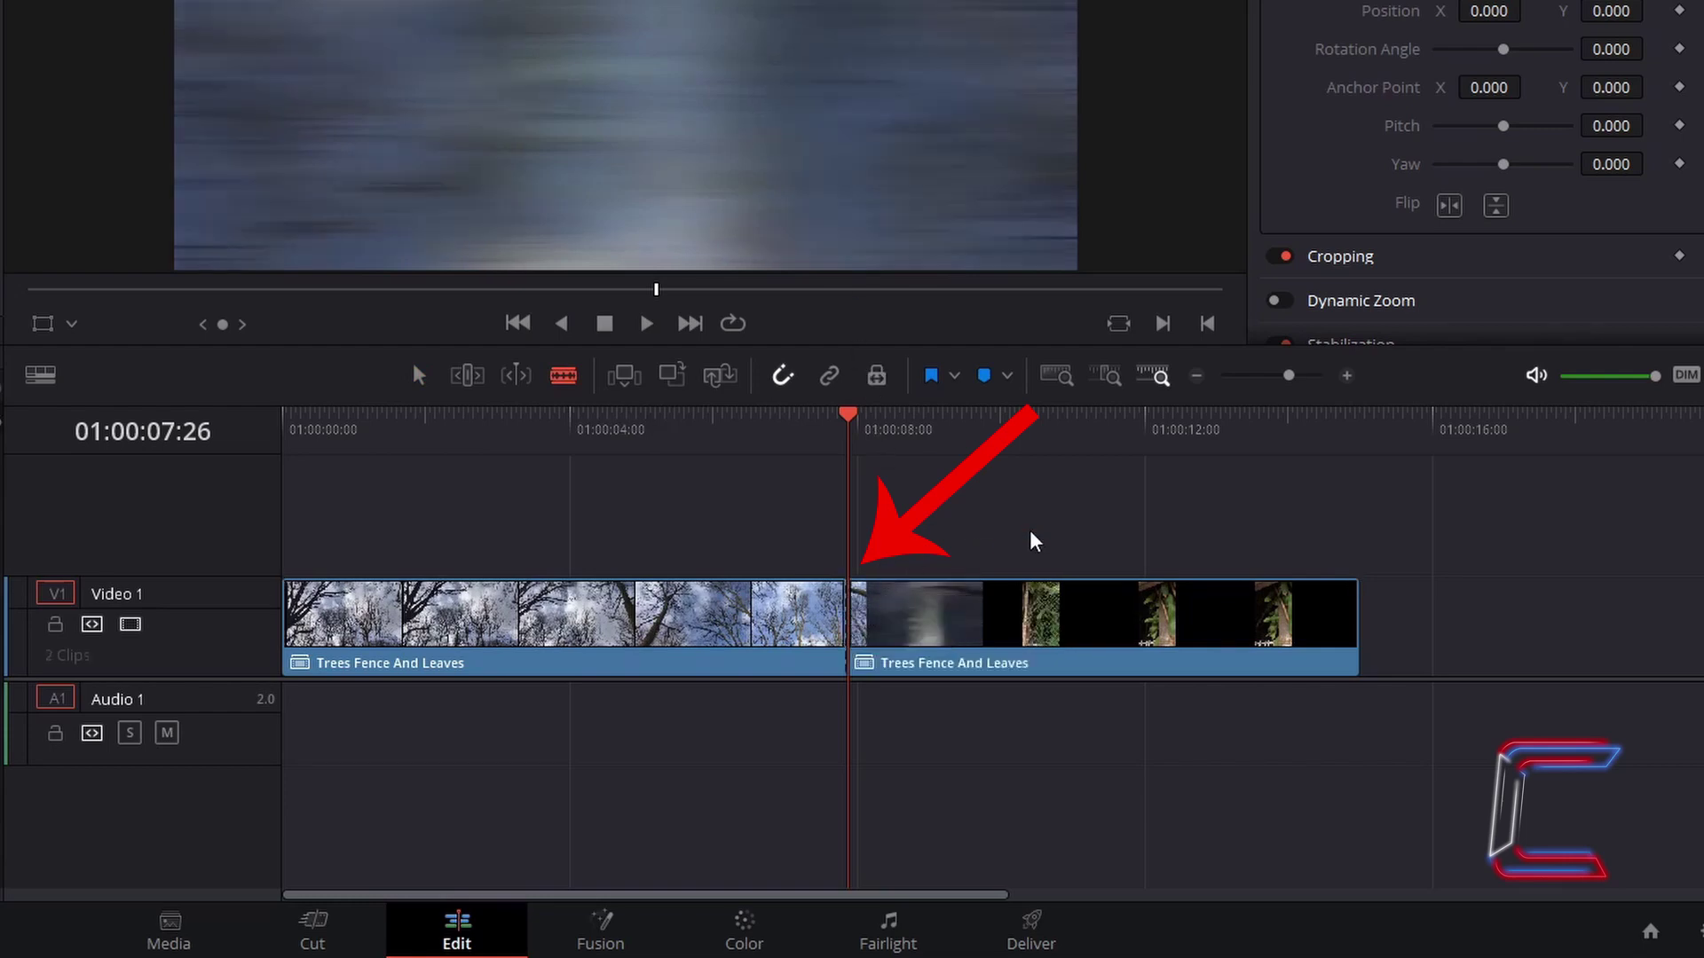
pyautogui.click(417, 376)
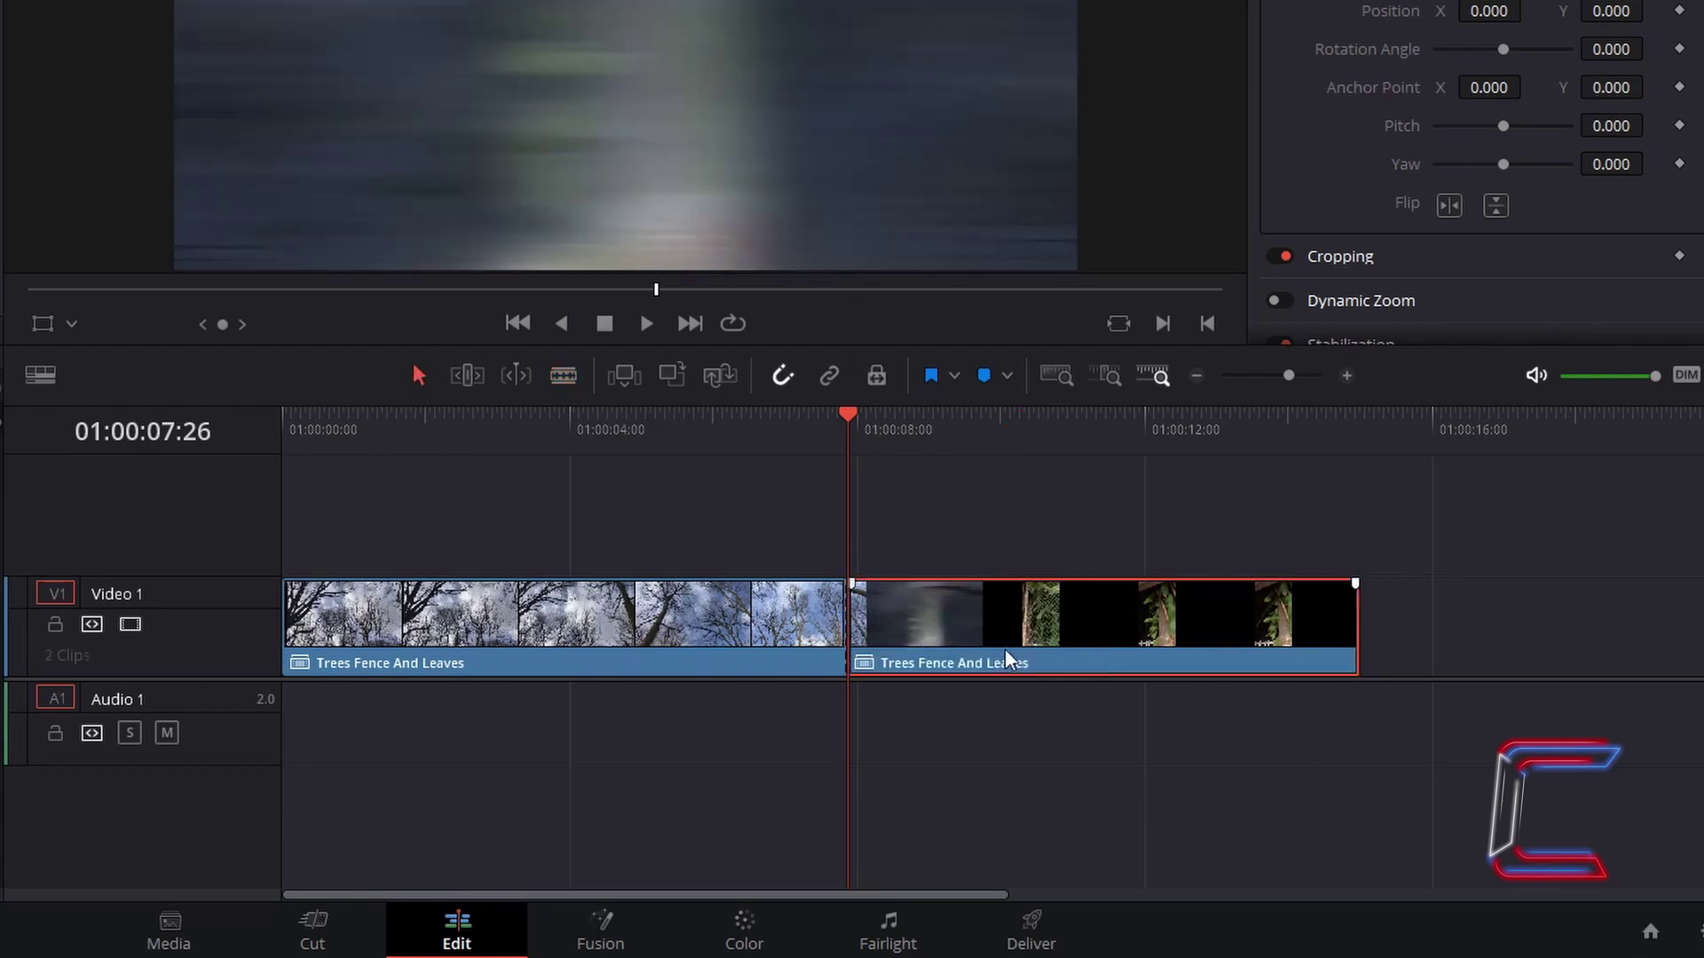
pyautogui.moveTo(1005, 647); pyautogui.dragTo(1115, 658)
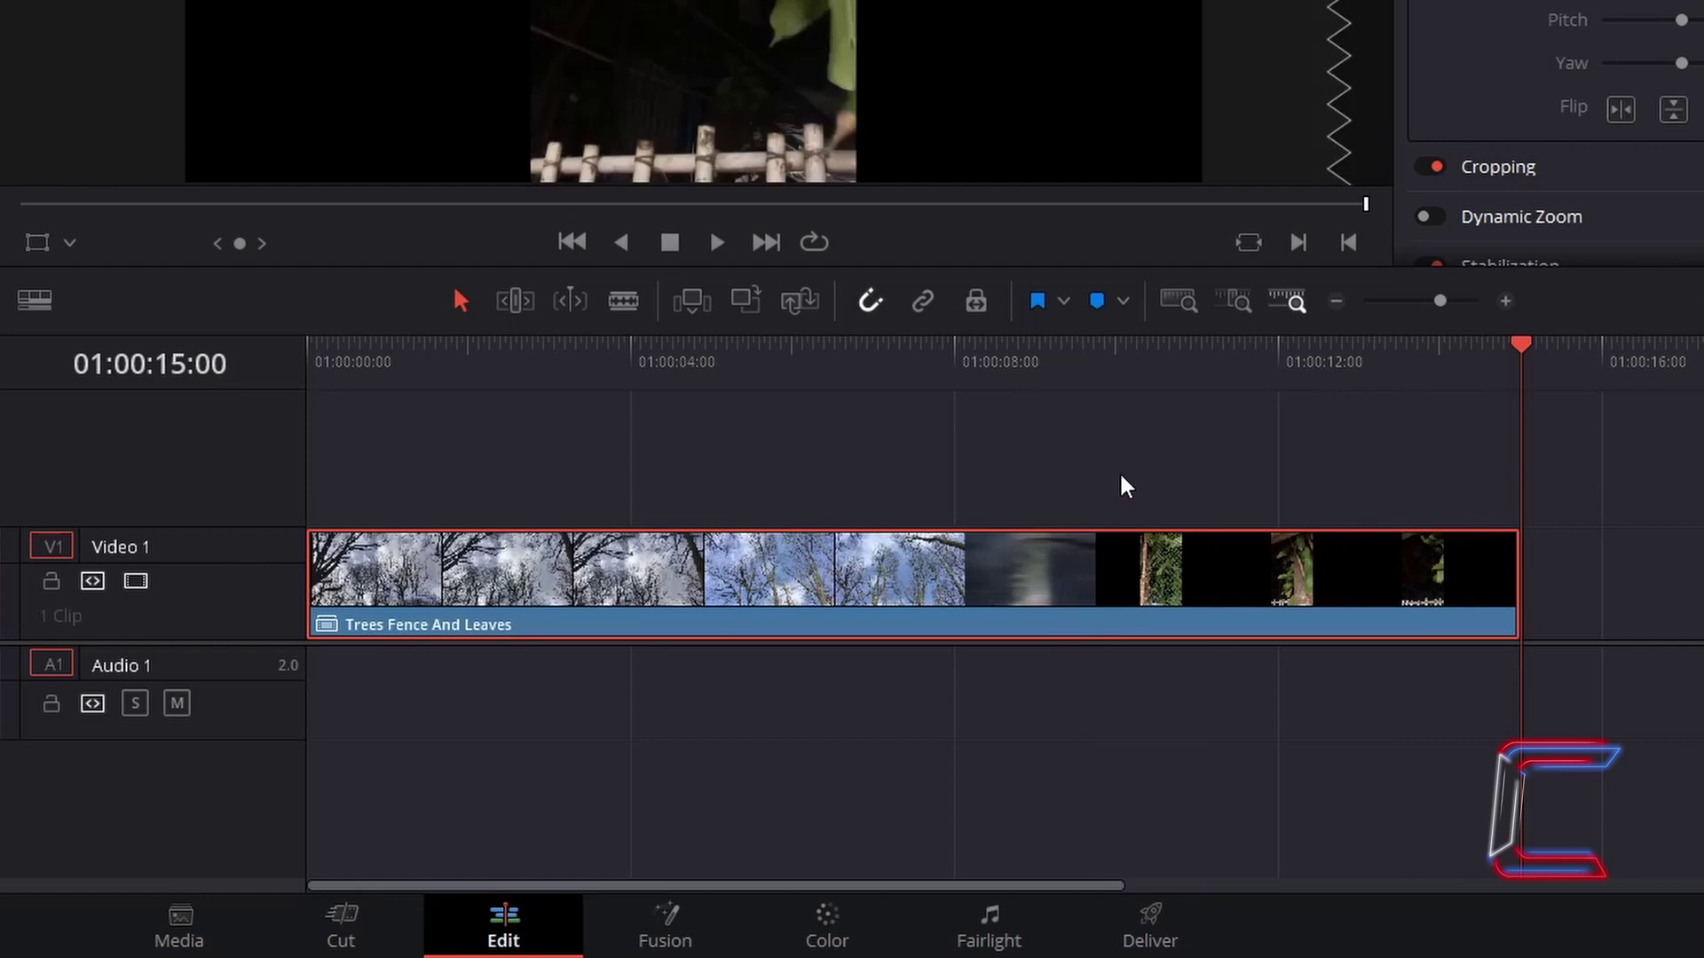
# - Decompose the Trees Fence And Leaves compound clip in place into its original clips and transition
pyautogui.rightClick(1097, 565)
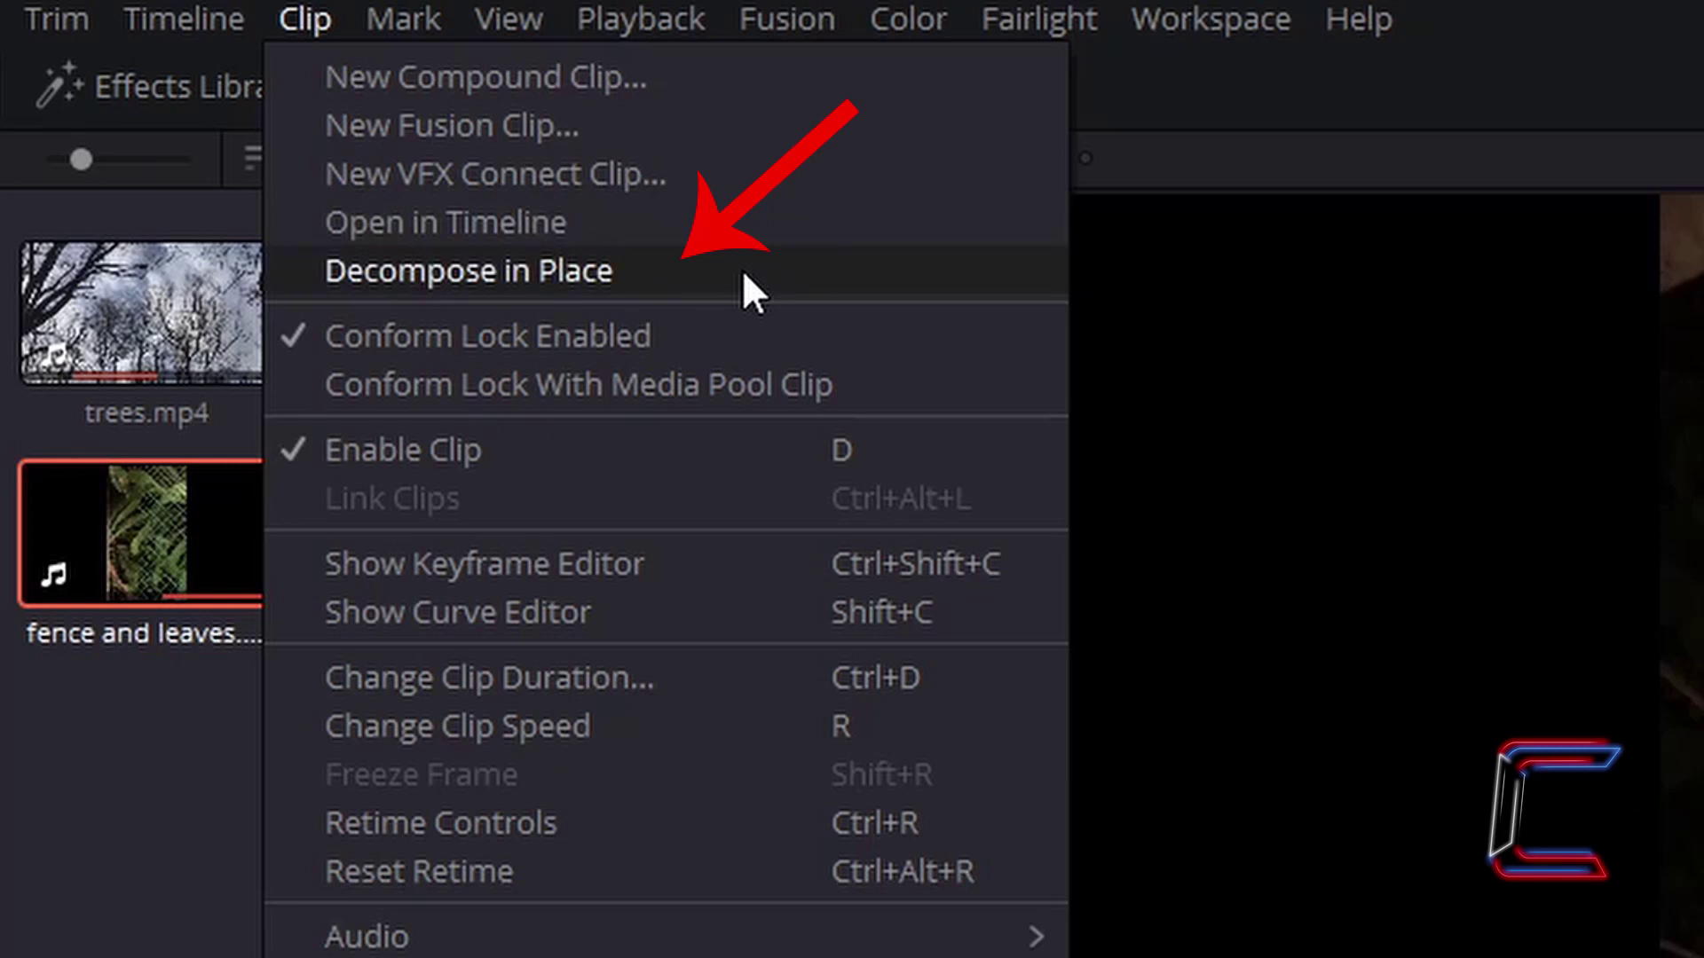
pyautogui.click(742, 269)
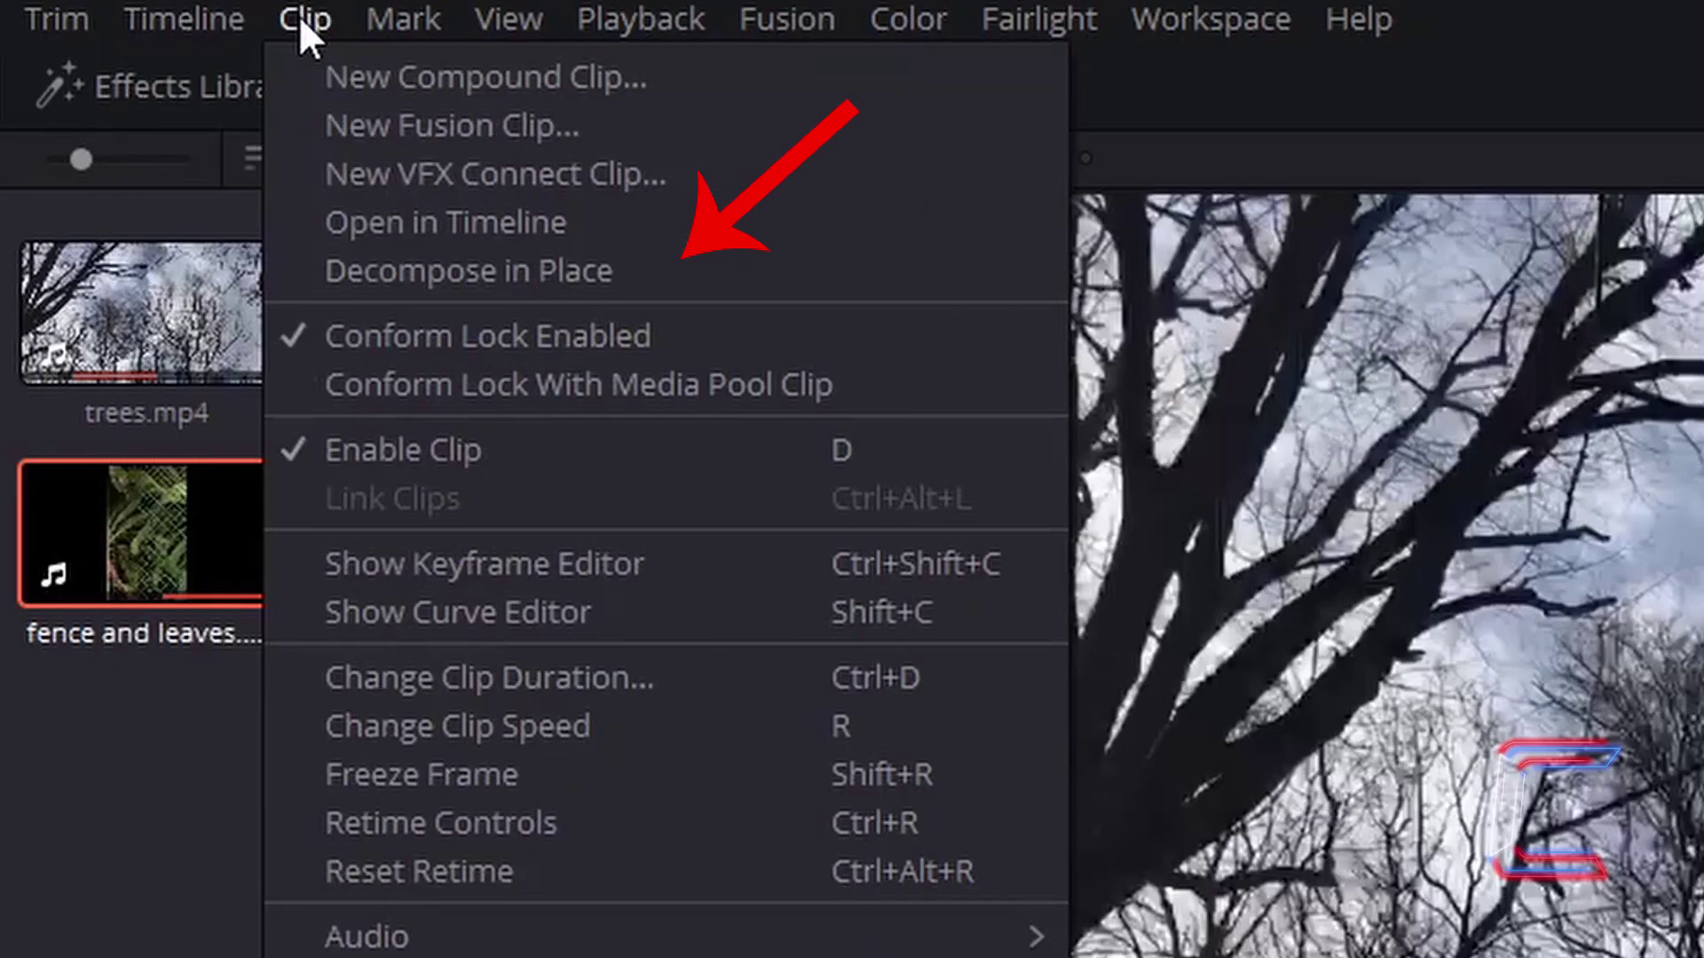
pyautogui.click(650, 274)
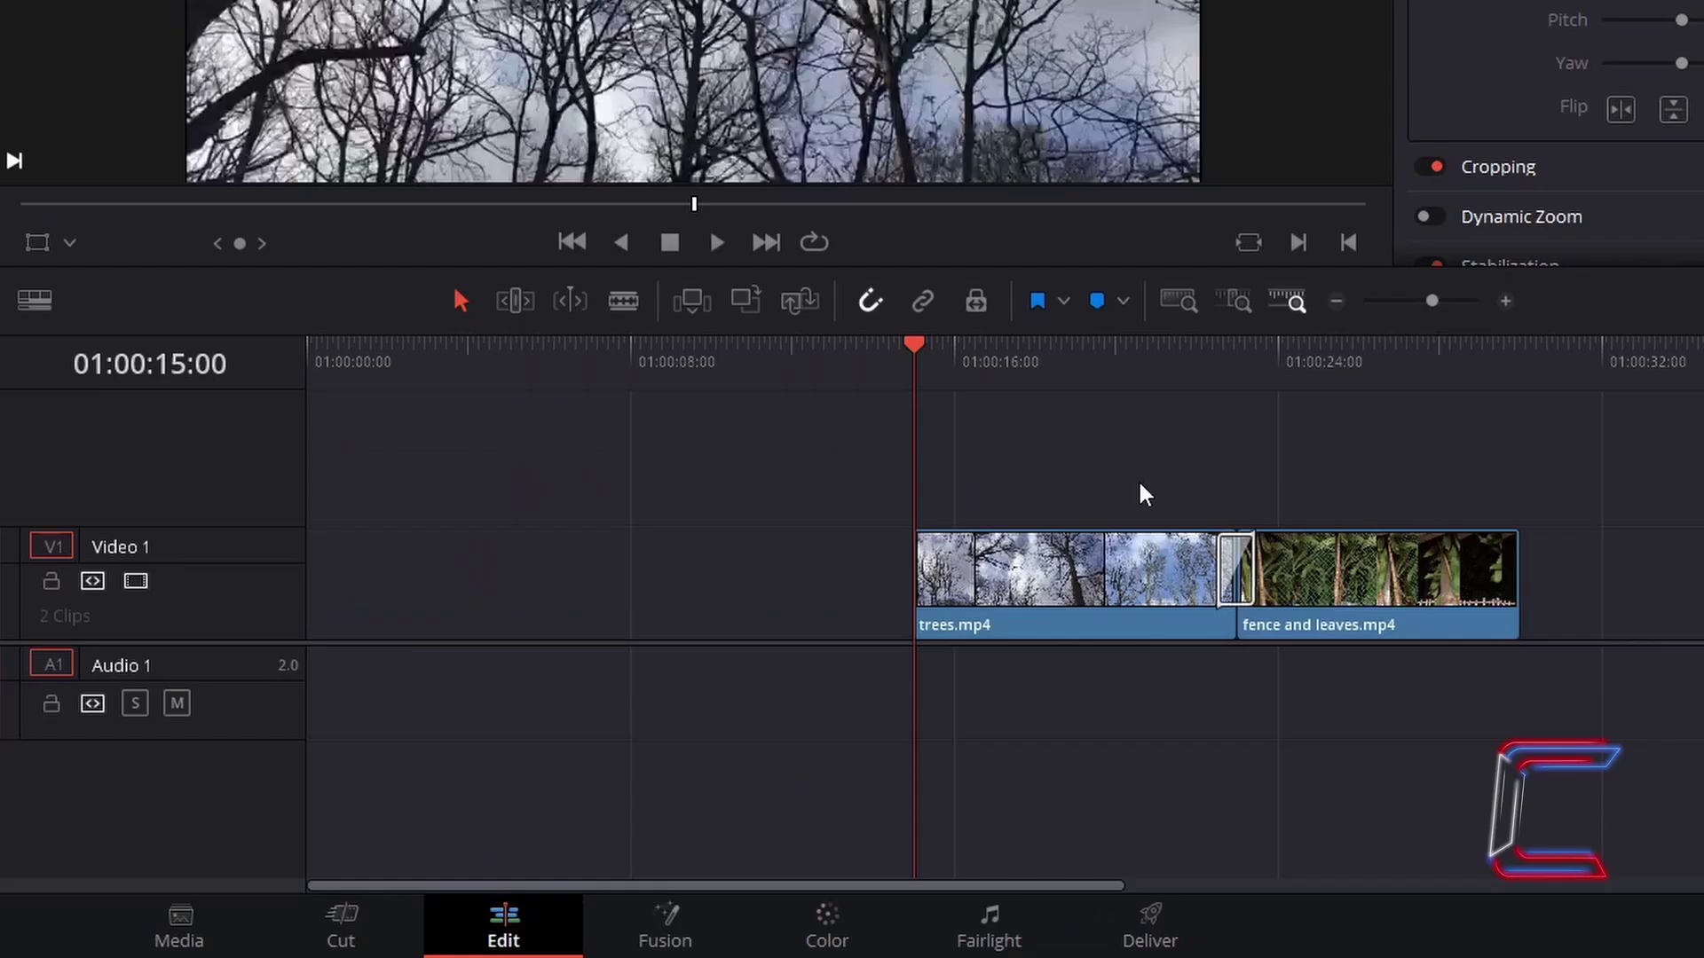